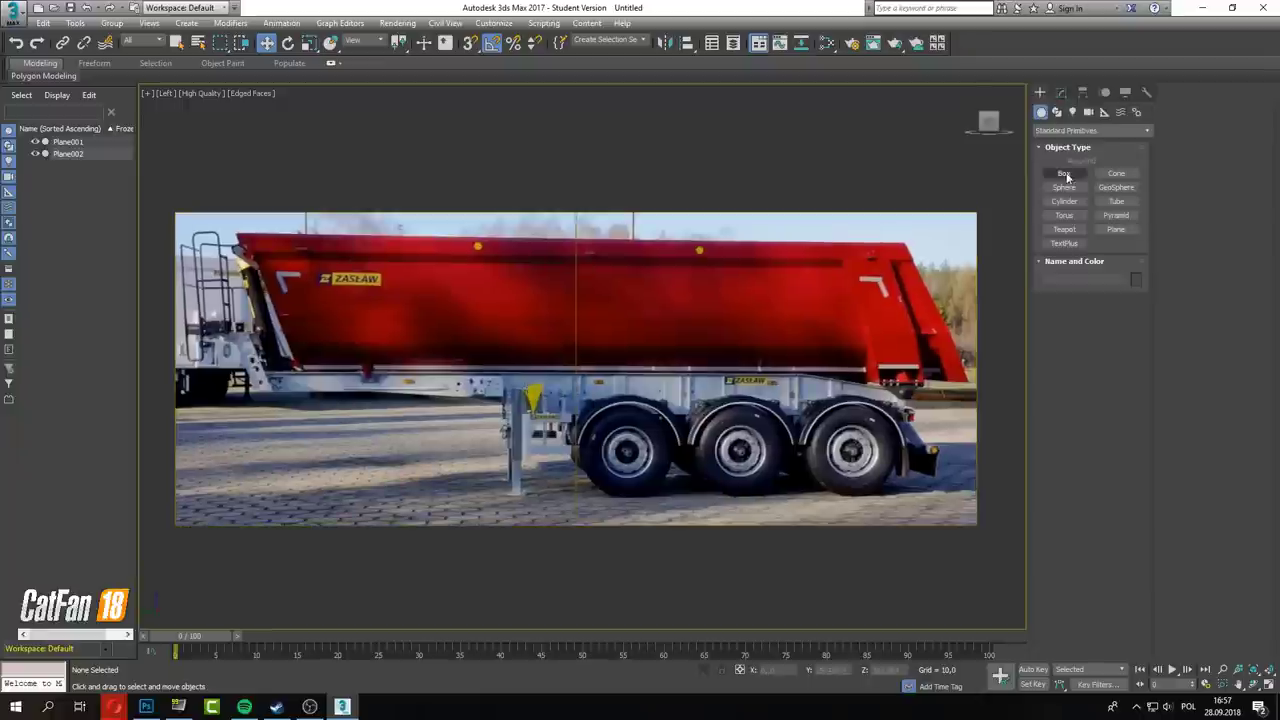
# Create a box for the chassis rail, shape it over the side photo, and extrude its faces by 1,913.
pyautogui.click(1064, 174)
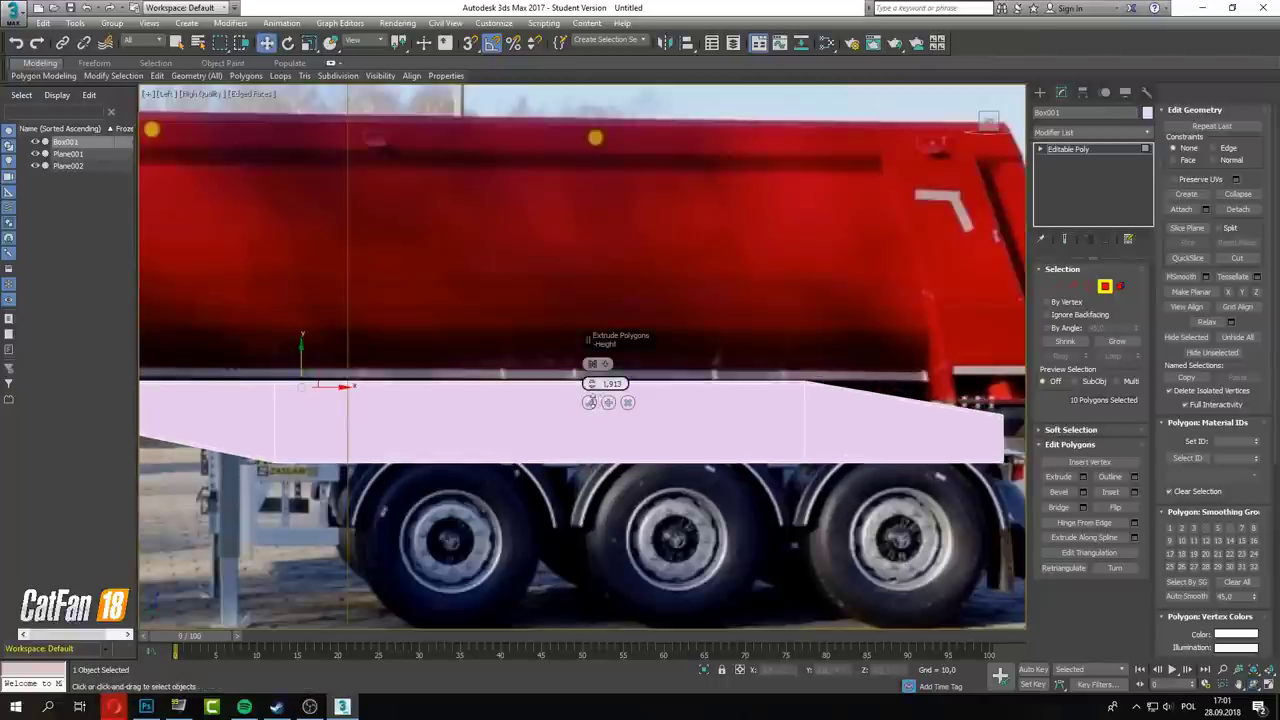
# Select the open border at the rail's end and get ready to move it.
pyautogui.scroll(5, 591, 384)
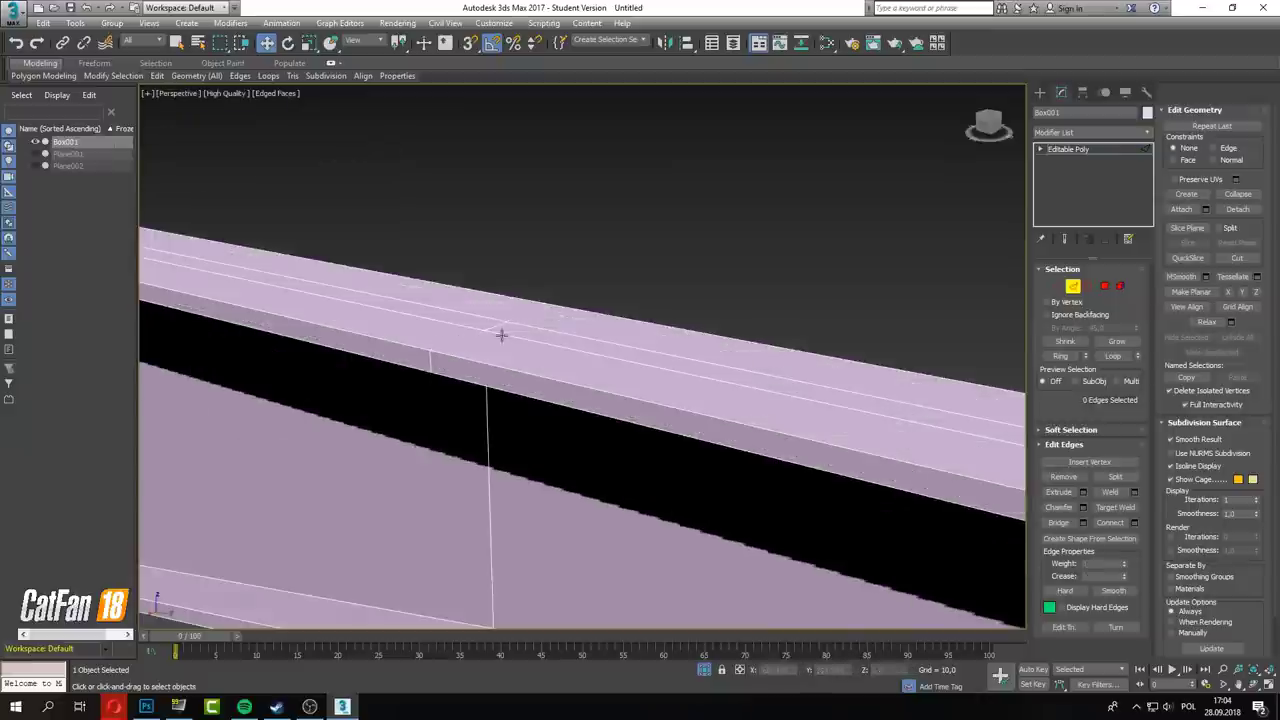
pyautogui.click(577, 464)
pyautogui.press('4')
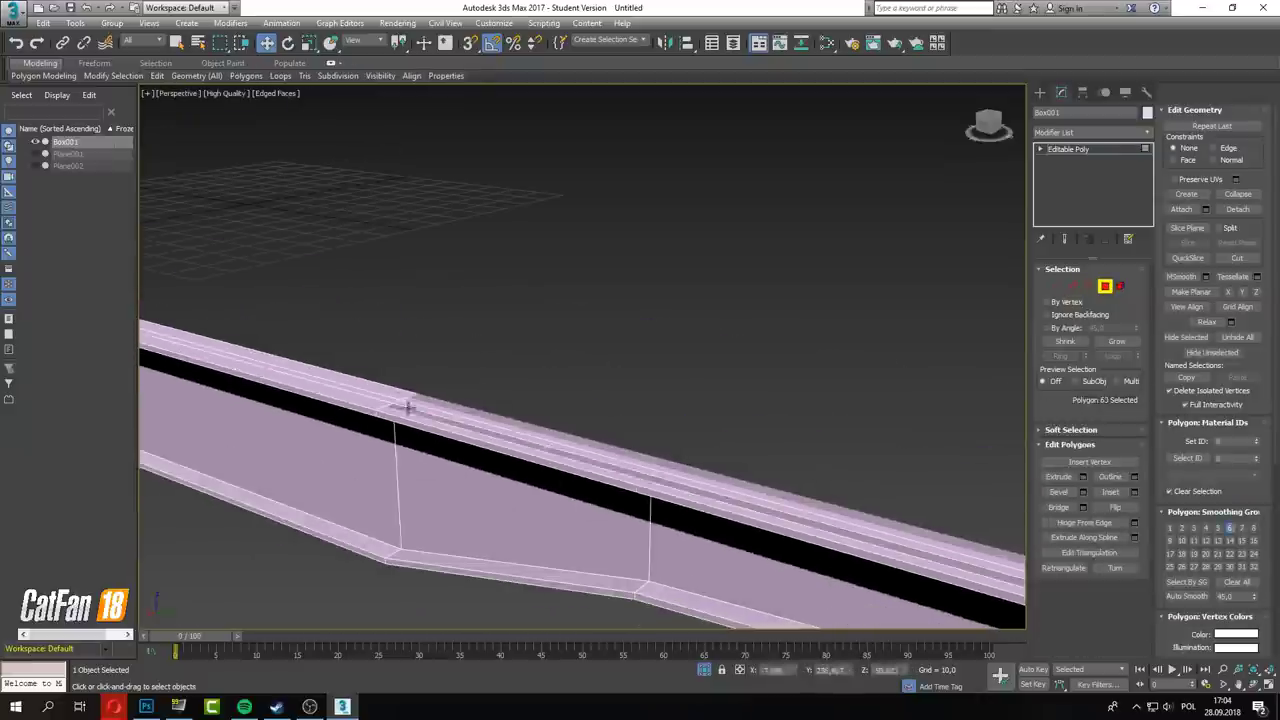
pyautogui.moveTo(577, 464)
pyautogui.keyDown('alt'); pyautogui.mouseDown(button='middle')
pyautogui.moveTo(517, 454)
pyautogui.moveTo(557, 443)
pyautogui.mouseUp(button='middle'); pyautogui.keyUp('alt')
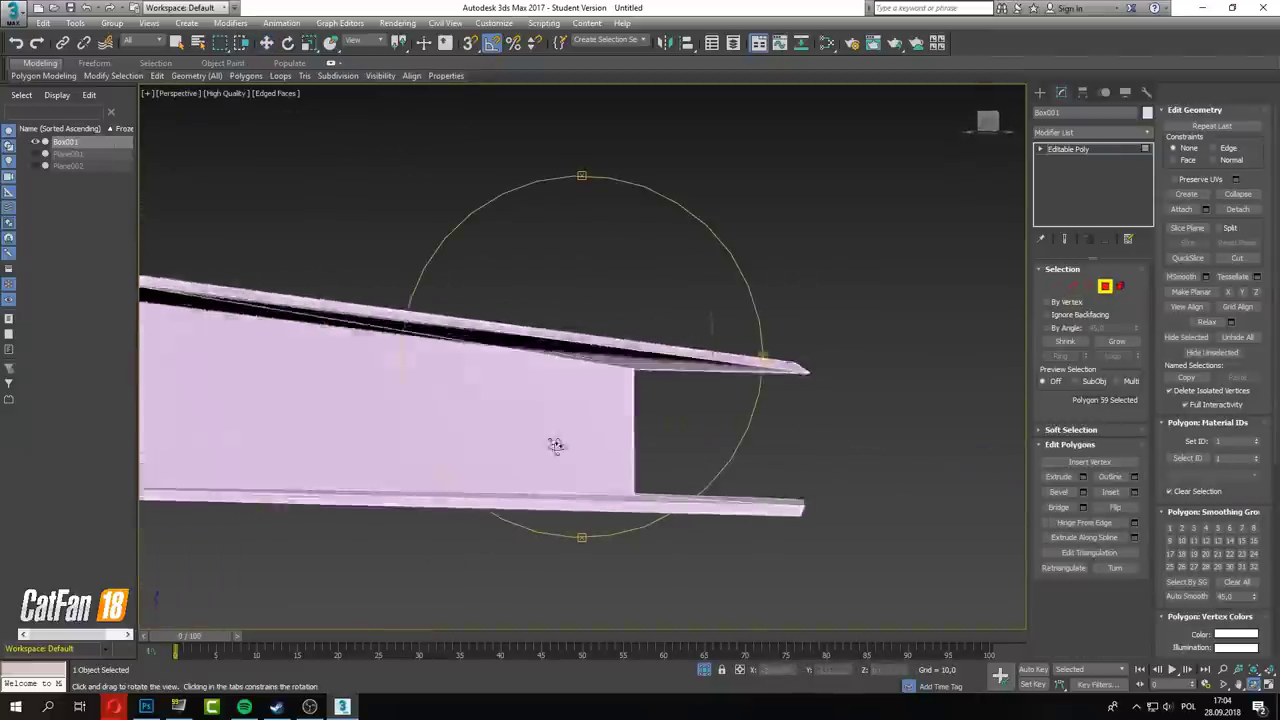
pyautogui.press('3')
pyautogui.press('w')
pyautogui.click(650, 375)
pyautogui.press('4')
pyautogui.keyDown('alt'); pyautogui.moveTo(650, 375); pyautogui.dragTo(615, 540, button='middle'); pyautogui.keyUp('alt')
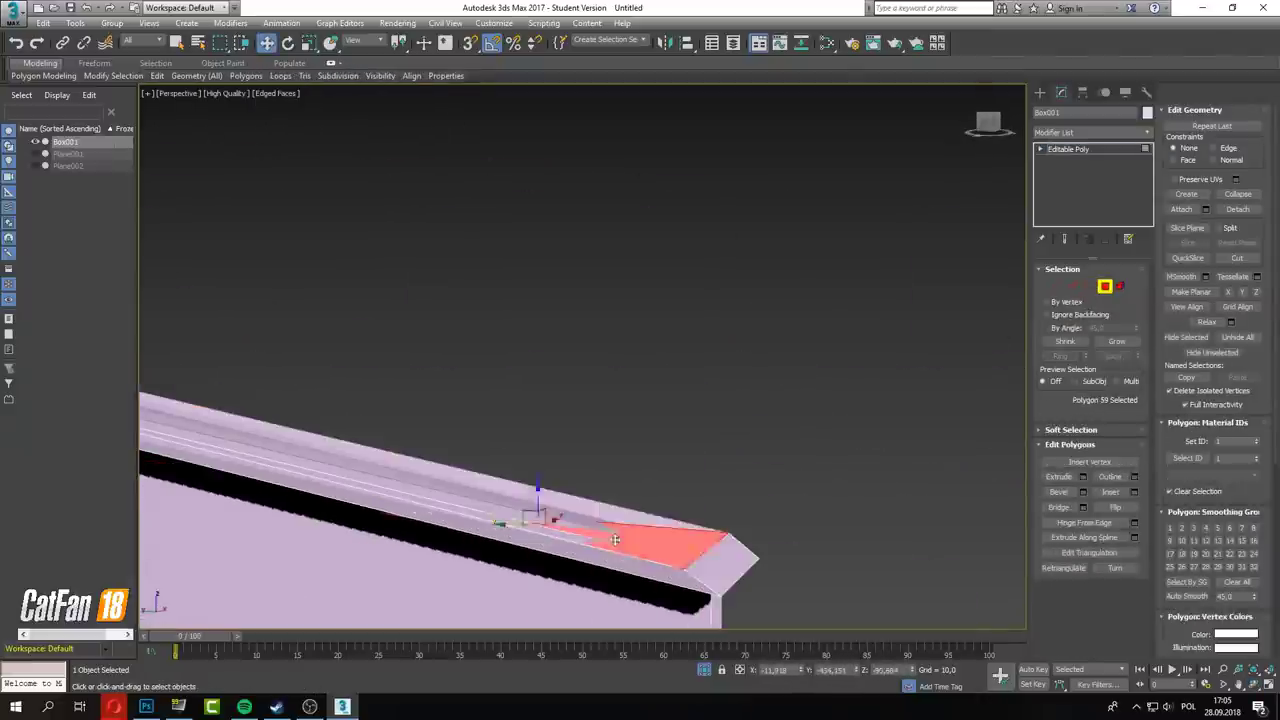
# Adjust the flange and web vertices at the beam end, then show all four viewports.
pyautogui.press('1')
pyautogui.moveTo(736, 569)
pyautogui.keyDown('alt'); pyautogui.mouseDown(button='middle')
pyautogui.moveTo(623, 484)
pyautogui.moveTo(822, 606)
pyautogui.mouseUp(button='middle'); pyautogui.keyUp('alt')
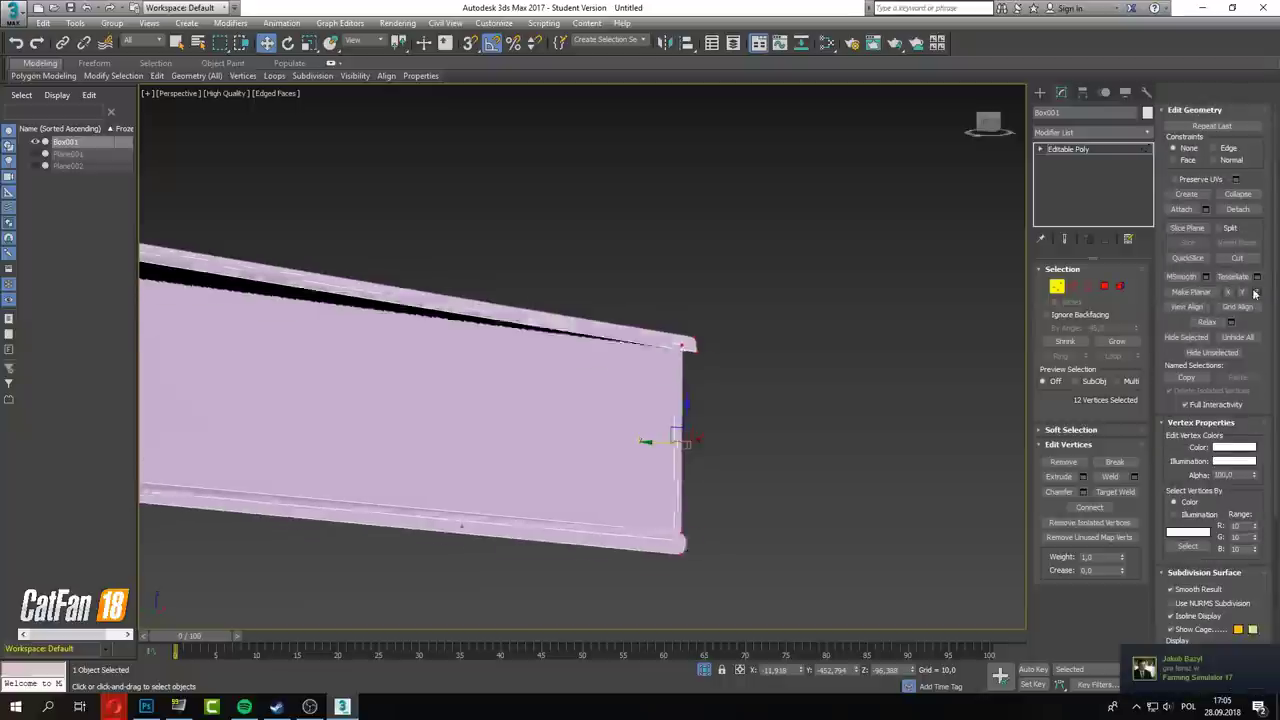
pyautogui.keyDown('alt'); pyautogui.moveTo(700, 450); pyautogui.dragTo(512, 406, button='middle'); pyautogui.keyUp('alt')
pyautogui.press('4')
pyautogui.moveTo(806, 520)
pyautogui.keyDown('alt'); pyautogui.mouseDown(button='middle')
pyautogui.moveTo(663, 425)
pyautogui.moveTo(731, 307)
pyautogui.moveTo(601, 555)
pyautogui.moveTo(714, 386)
pyautogui.moveTo(637, 404)
pyautogui.moveTo(720, 250)
pyautogui.mouseUp(button='middle'); pyautogui.keyUp('alt')
pyautogui.scroll(3, 700, 380)
pyautogui.scroll(-3, 700, 380)
pyautogui.press('2')
pyautogui.press('1')
pyautogui.hotkey('alt', 'w')
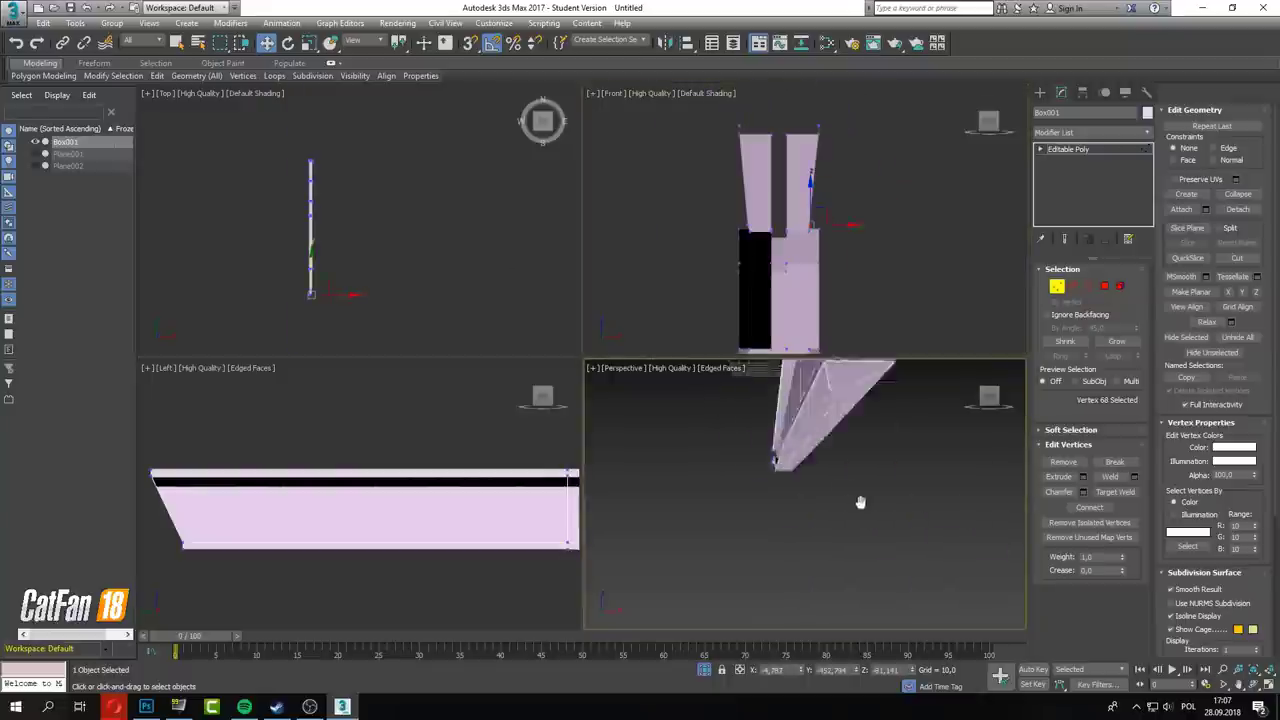
# Select the beam's end vertices and cap its open end in a maximized Perspective view.
pyautogui.scroll(-3, 860, 502)
pyautogui.keyDown('alt'); pyautogui.moveTo(860, 502); pyautogui.dragTo(760, 420, button='middle'); pyautogui.keyUp('alt')
pyautogui.scroll(-3, 768, 324)
pyautogui.moveTo(660, 110); pyautogui.dragTo(768, 324)
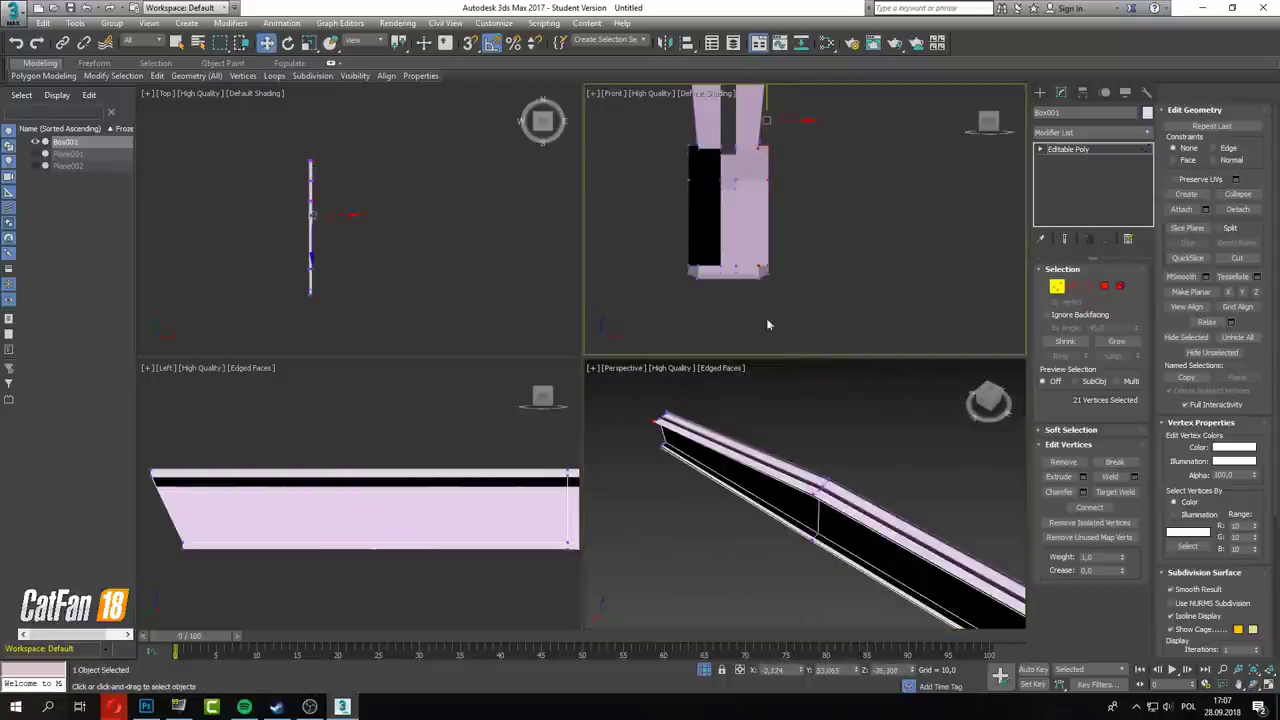
pyautogui.scroll(2, 768, 466)
pyautogui.hotkey('alt', 'w')
pyautogui.press('4')
pyautogui.scroll(3, 589, 391)
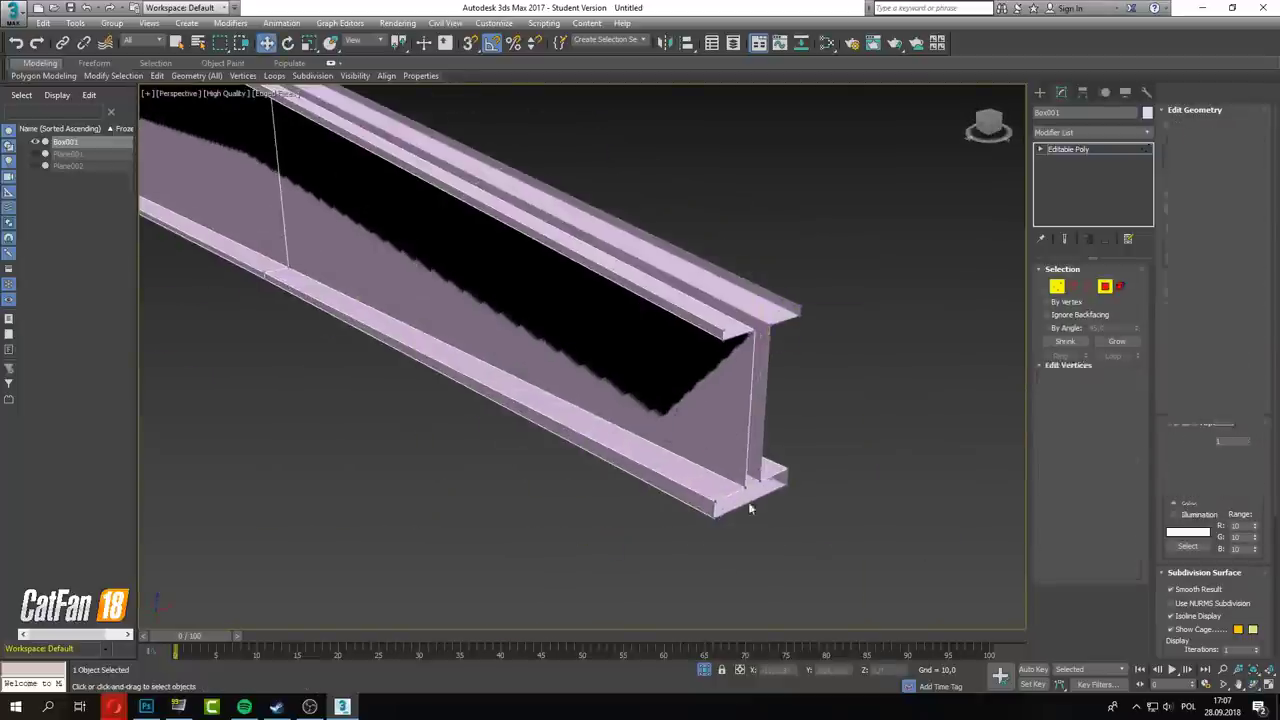
pyautogui.keyDown('alt'); pyautogui.moveTo(589, 391); pyautogui.dragTo(577, 472, button='middle'); pyautogui.keyUp('alt')
pyautogui.scroll(-3, 577, 472)
pyautogui.scroll(3, 674, 449)
pyautogui.hotkey('ctrl', 'd')
pyautogui.moveTo(674, 449)
pyautogui.keyDown('alt'); pyautogui.mouseDown(button='middle')
pyautogui.moveTo(700, 400)
pyautogui.moveTo(620, 349)
pyautogui.mouseUp(button='middle'); pyautogui.keyUp('alt')
pyautogui.scroll(-2, 700, 400)
pyautogui.scroll(2, 620, 349)
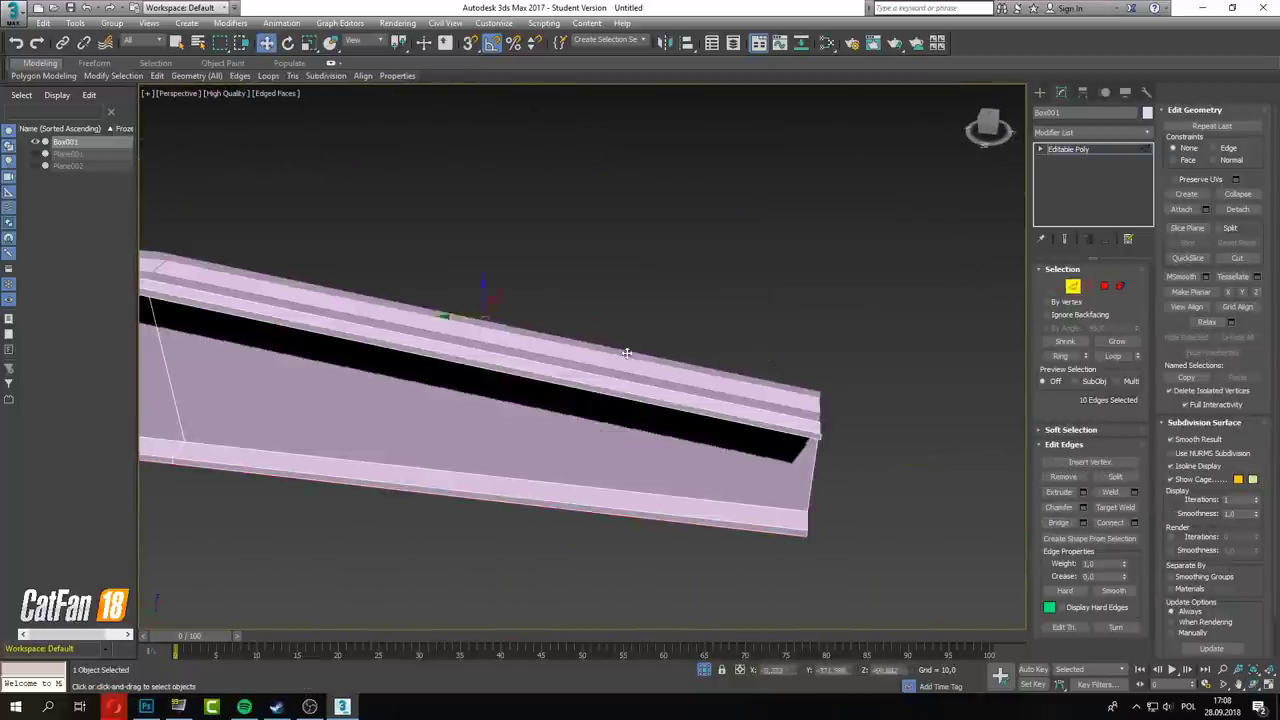
# Select the rail edges and connect four vertical cuts across the web, slid to about -2690.
pyautogui.keyDown('ctrl'); pyautogui.click(623, 491); pyautogui.keyUp('ctrl')
pyautogui.scroll(2, 647, 451)
pyautogui.scroll(-3, 647, 451)
pyautogui.moveTo(286, 369)
pyautogui.mouseDown(button='middle')
pyautogui.moveTo(871, 531)
pyautogui.moveTo(491, 480)
pyautogui.mouseUp(button='middle')
pyautogui.click(284, 413)
pyautogui.keyDown('alt'); pyautogui.moveTo(284, 413); pyautogui.dragTo(492, 463, button='middle'); pyautogui.keyUp('alt')
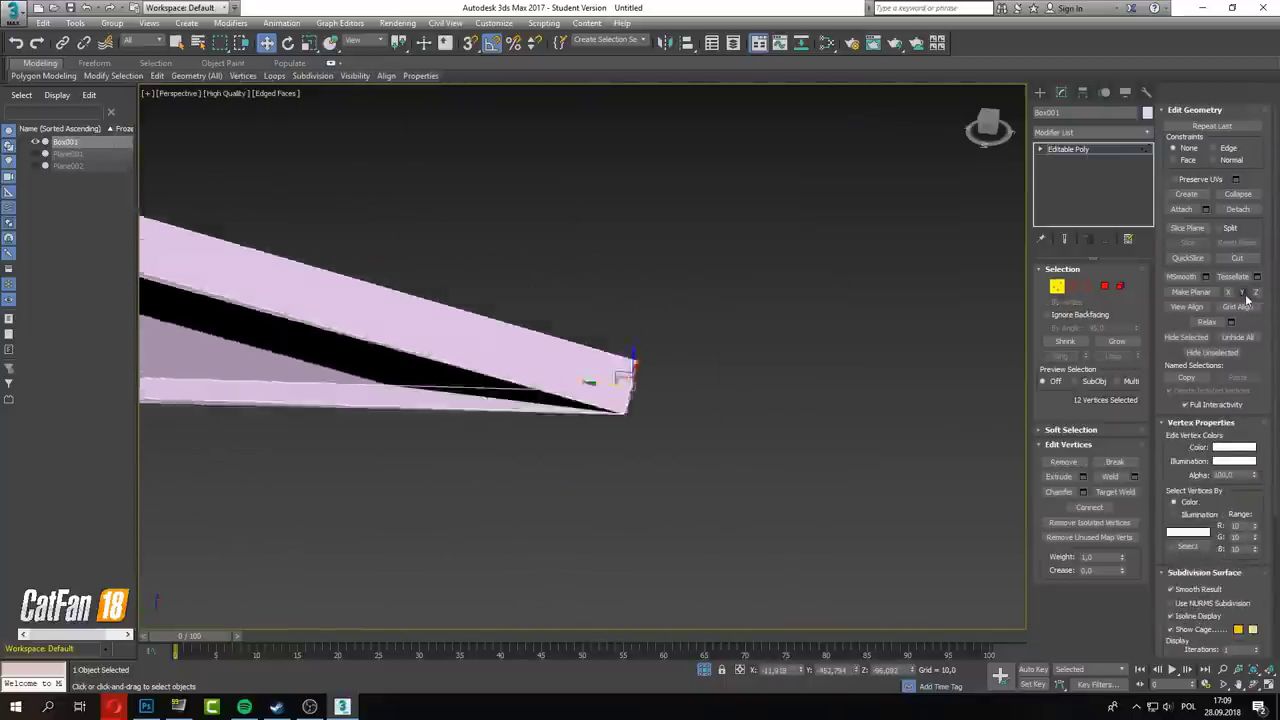
pyautogui.scroll(2, 492, 463)
pyautogui.keyDown('ctrl'); pyautogui.click(535, 495); pyautogui.keyUp('ctrl')
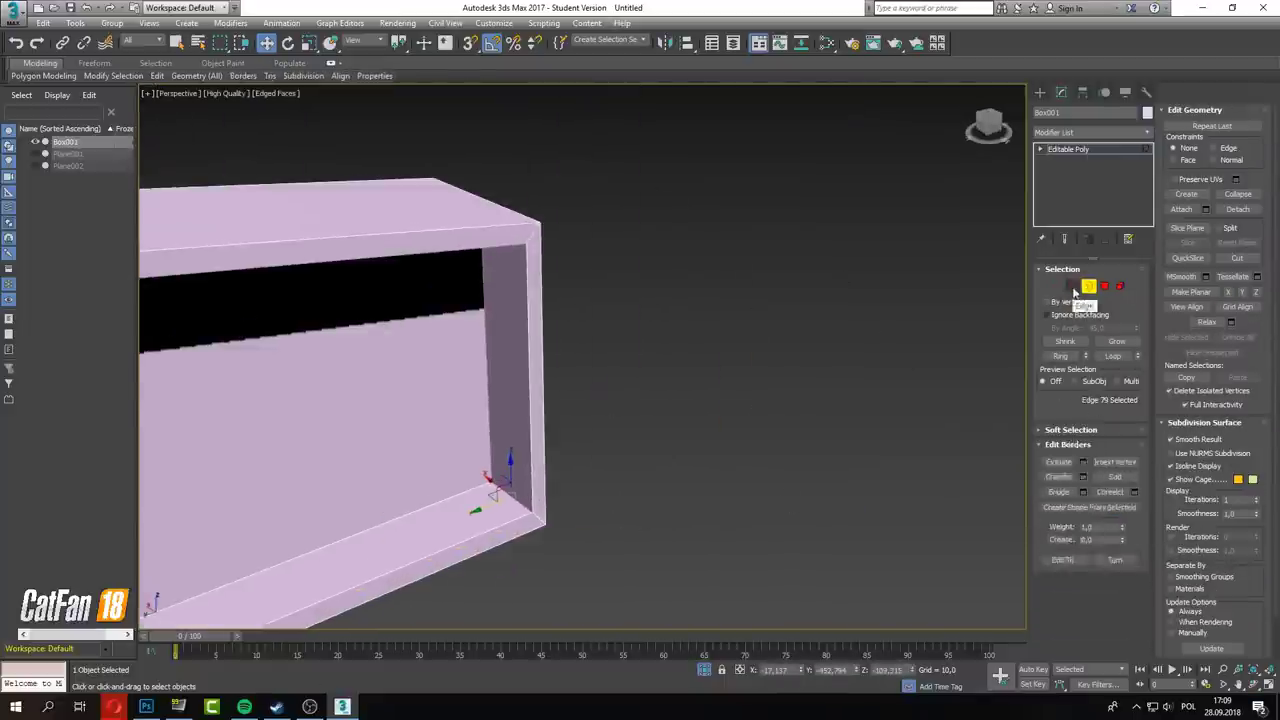
pyautogui.keyDown('alt'); pyautogui.moveTo(520, 530); pyautogui.dragTo(943, 512, button='middle'); pyautogui.keyUp('alt')
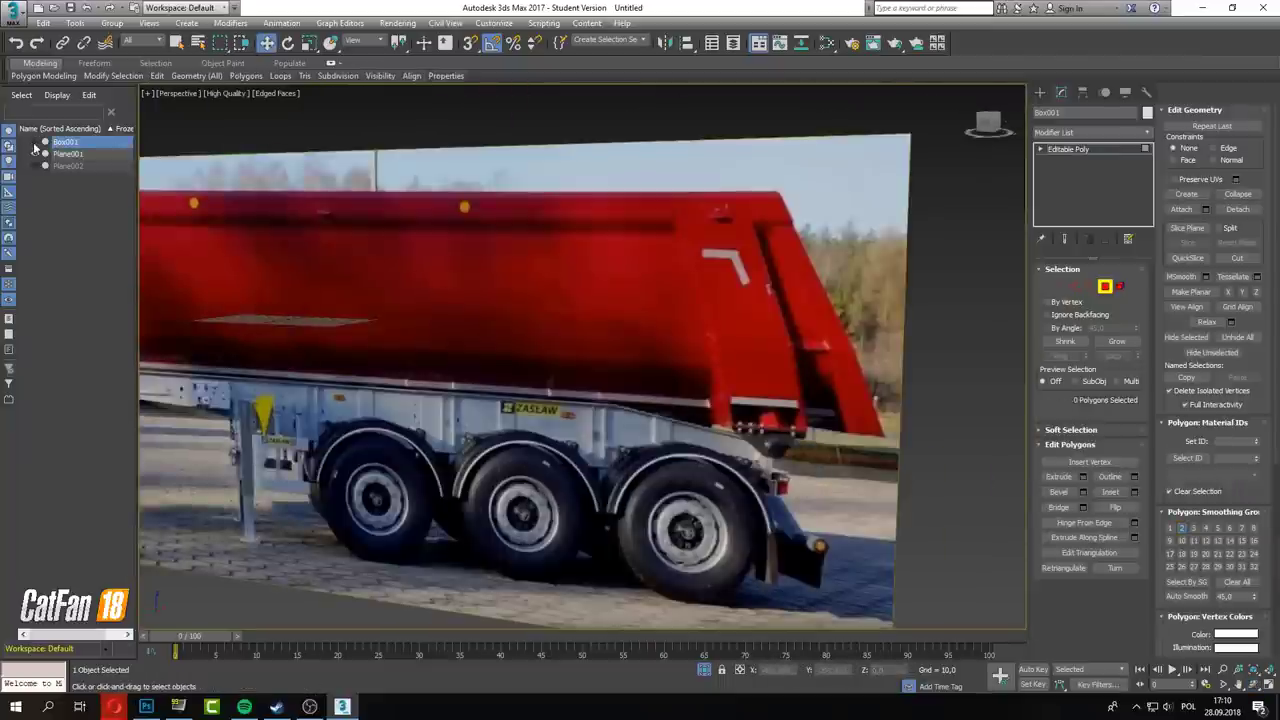
pyautogui.click(1270, 685)
pyautogui.click(1270, 685)
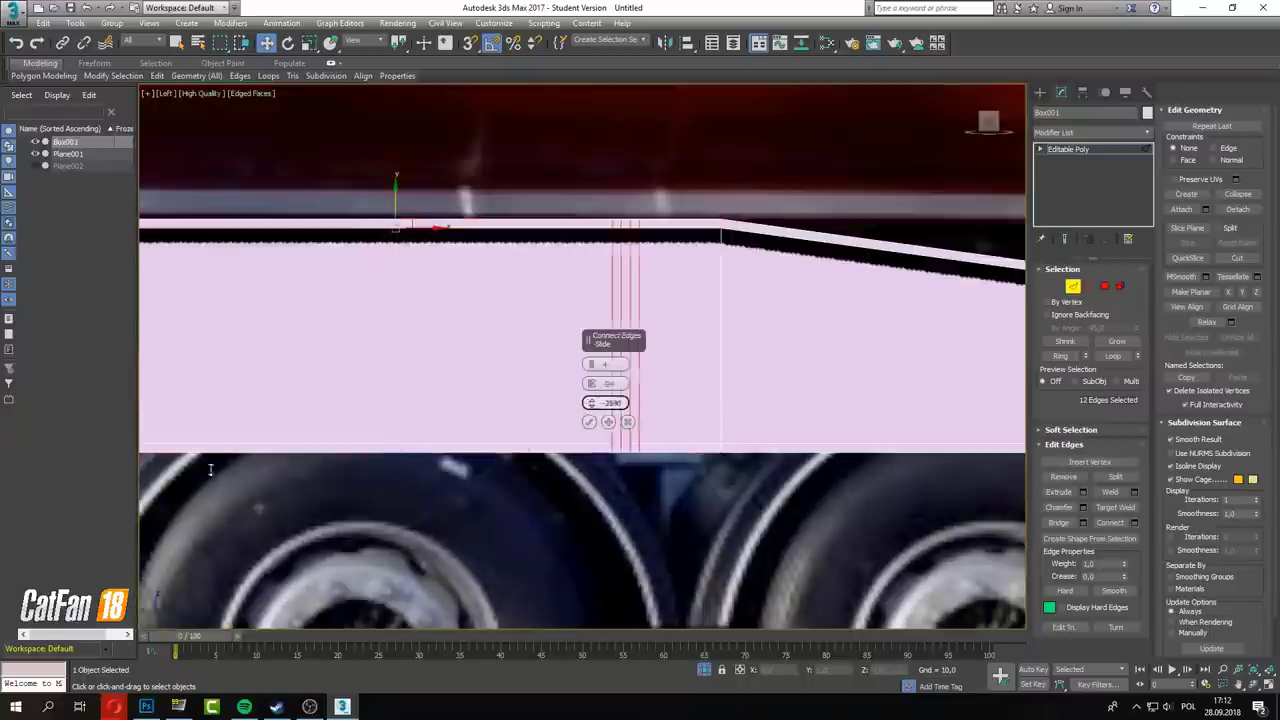
# Scale the connected edge pairs in the Left view to match the ribs in the photo.
pyautogui.press('r')
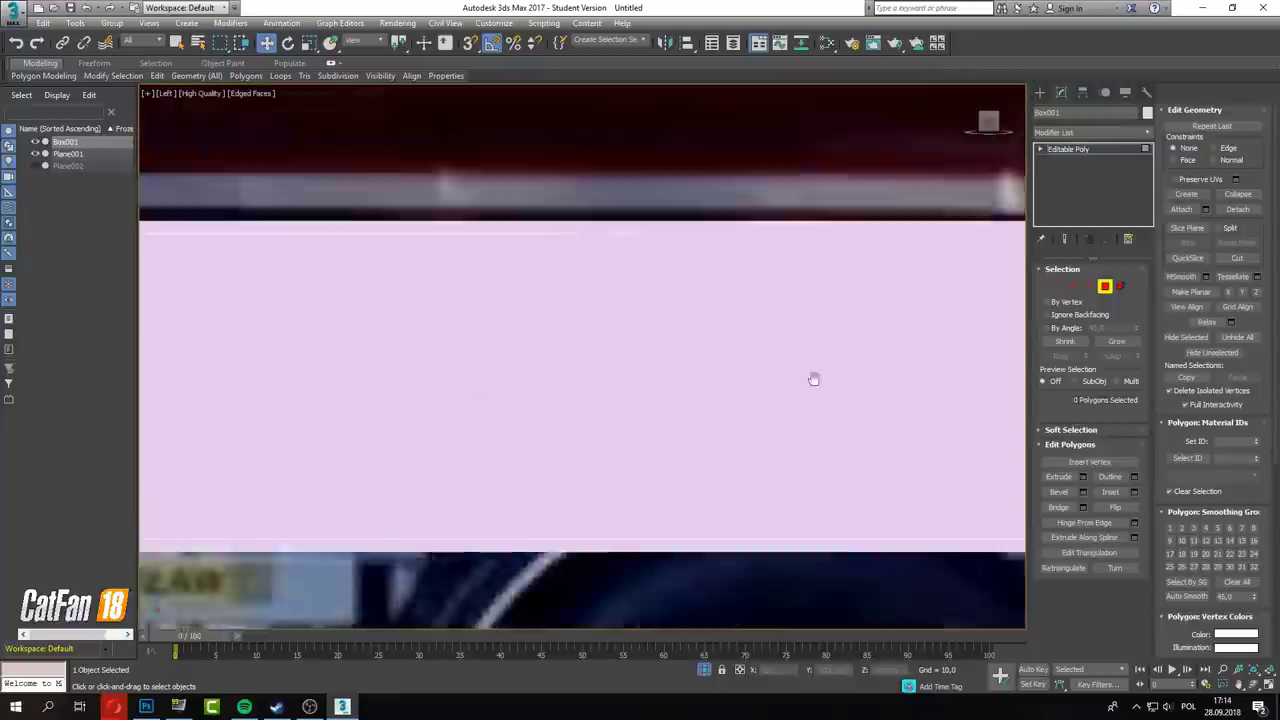
pyautogui.moveTo(813, 379); pyautogui.dragTo(718, 343, button='middle')
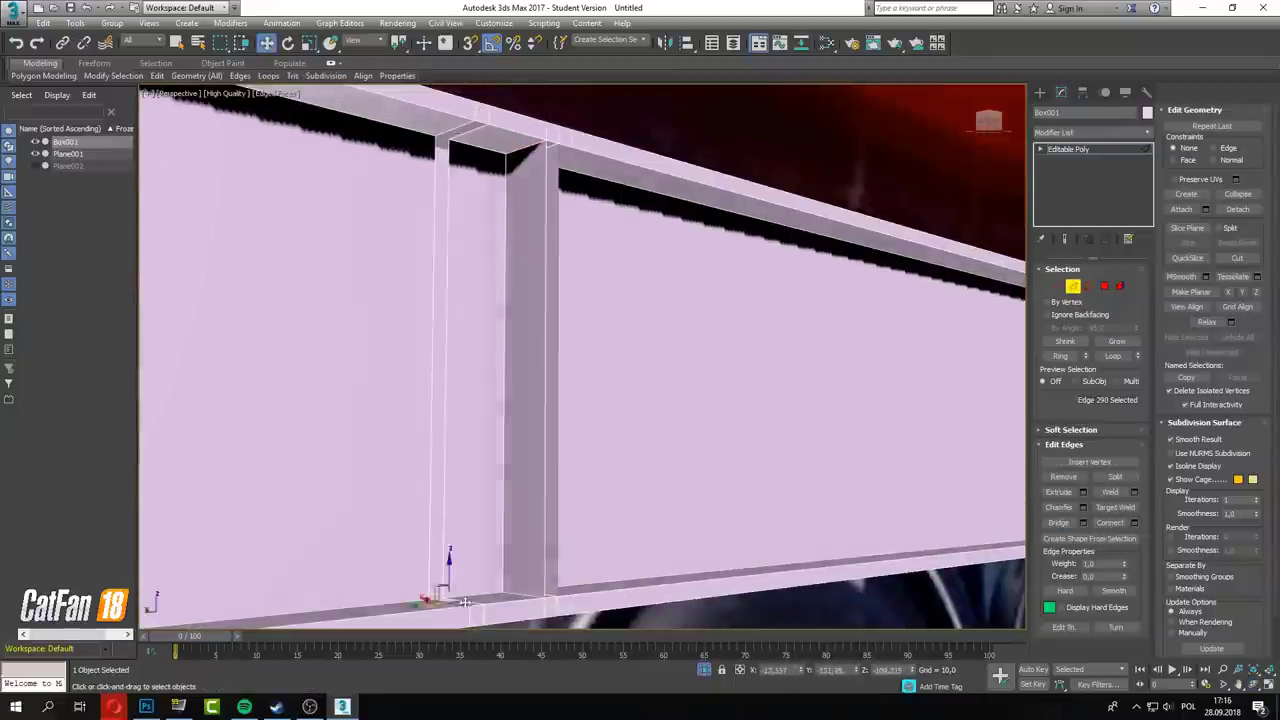
# Select the rib's top edge and a vertical edge on the beam web.
pyautogui.click(465, 601)
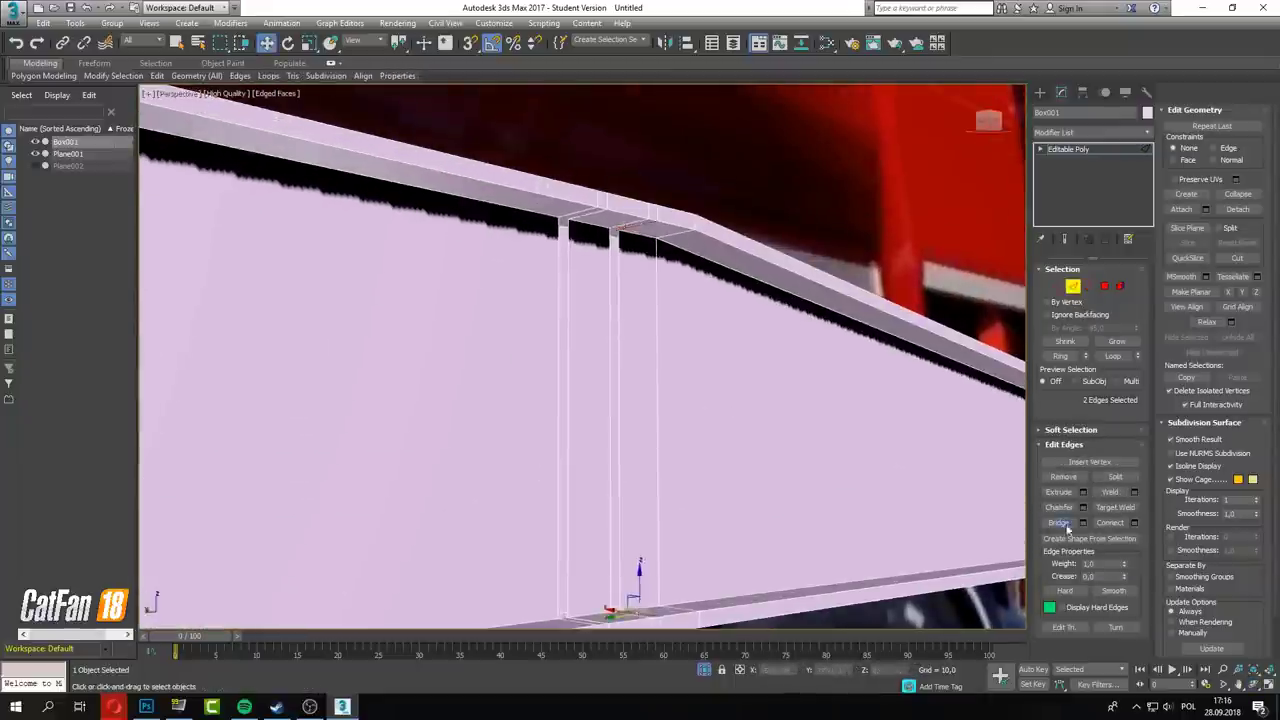
pyautogui.moveTo(693, 276)
pyautogui.keyDown('alt'); pyautogui.mouseDown(button='middle')
pyautogui.moveTo(580, 360)
pyautogui.moveTo(574, 314)
pyautogui.moveTo(480, 294)
pyautogui.moveTo(711, 405)
pyautogui.mouseUp(button='middle'); pyautogui.keyUp('alt')
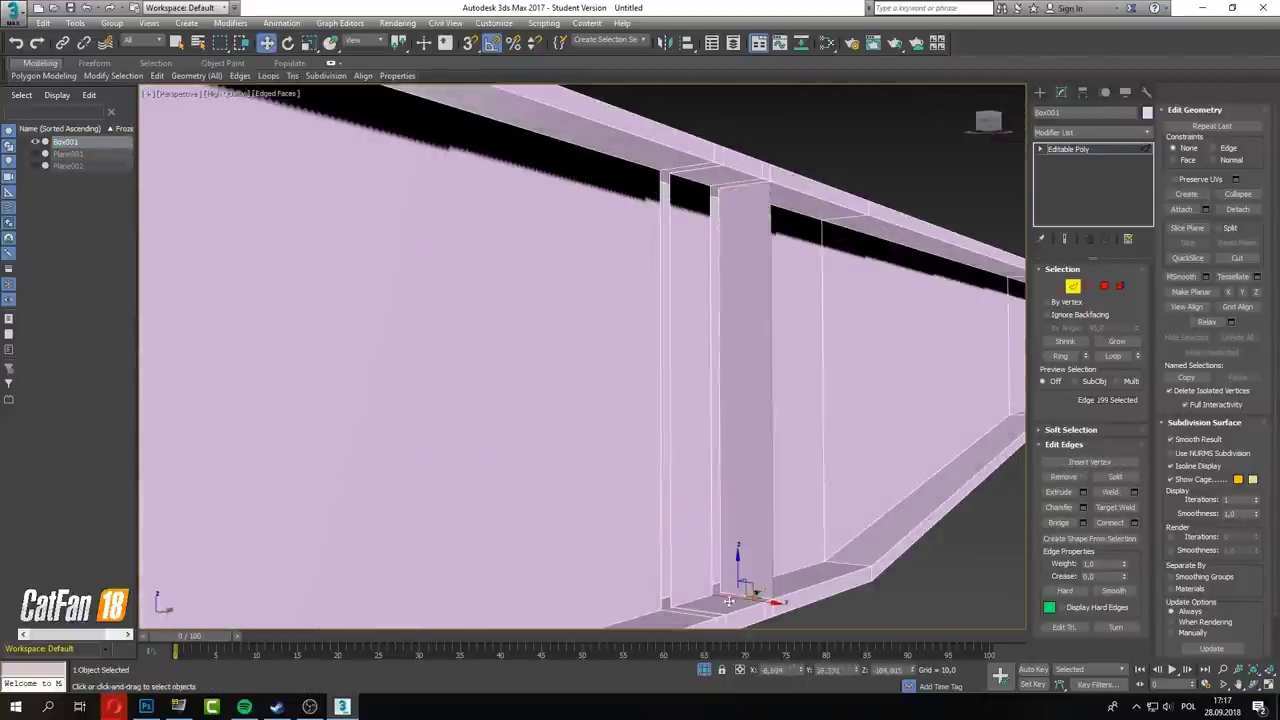
pyautogui.click(1073, 287)
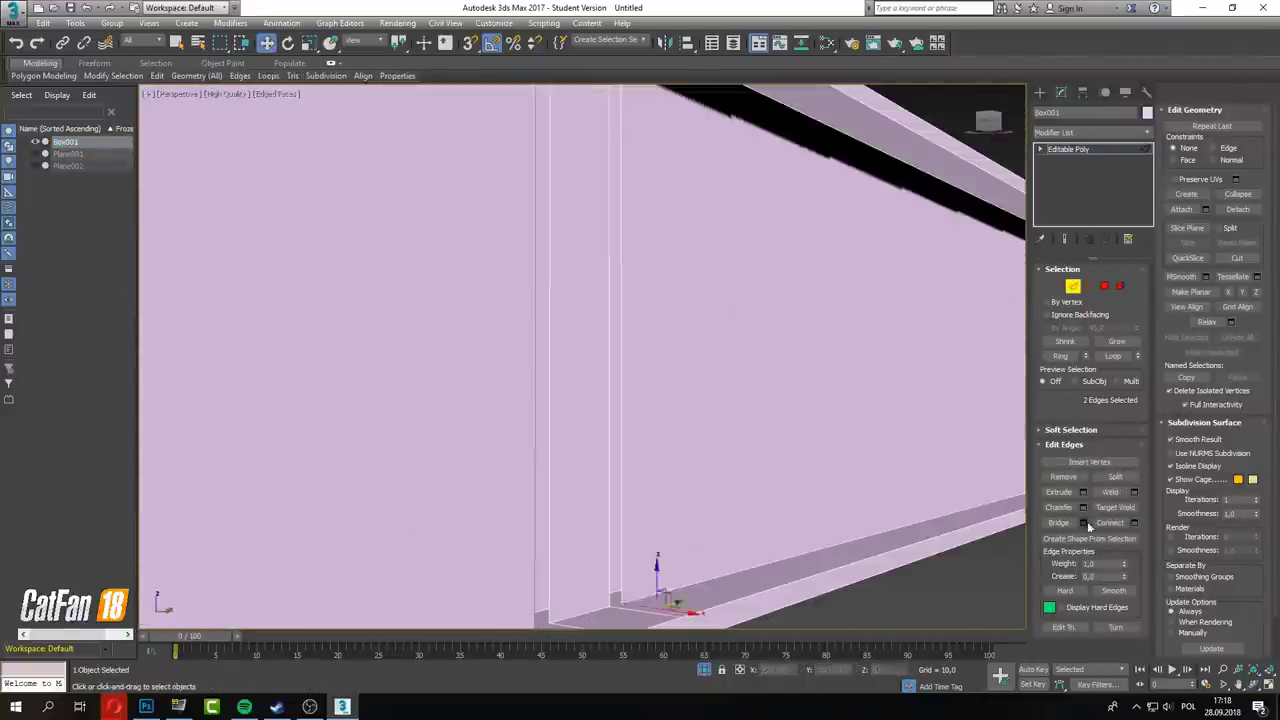
pyautogui.press('2')
pyautogui.scroll(-3, 701, 302)
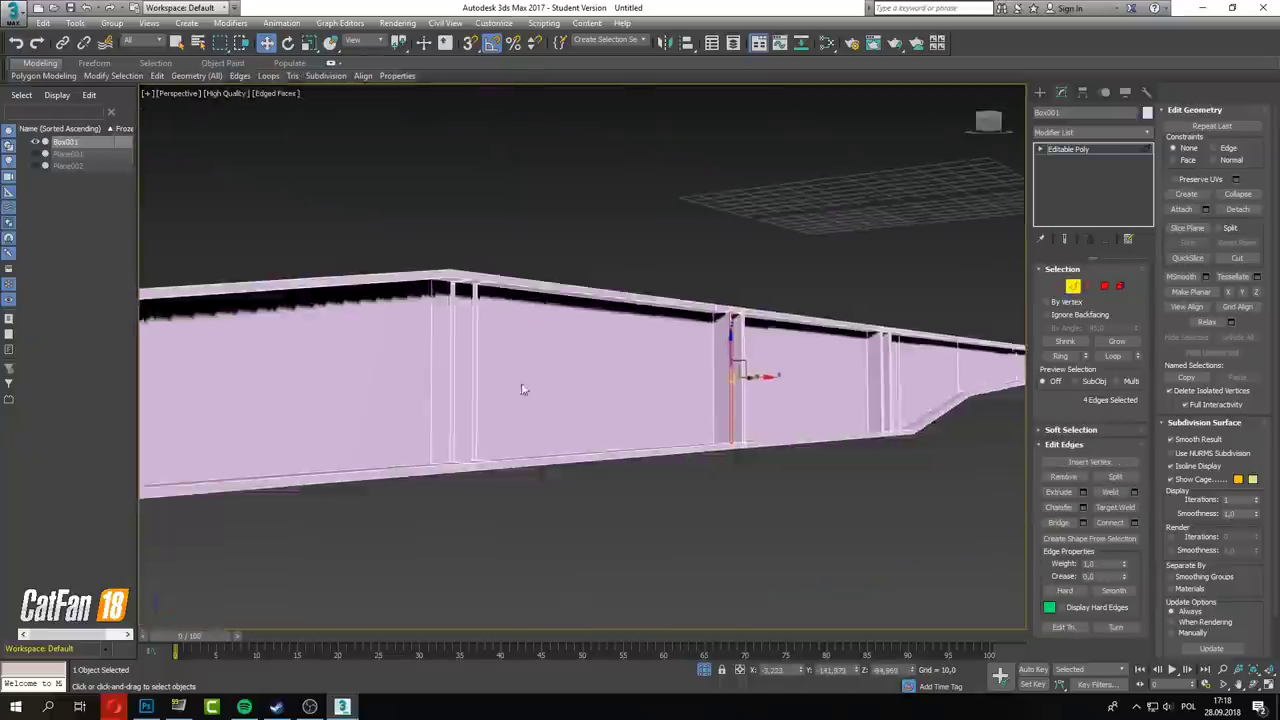
pyautogui.scroll(3, 523, 383)
pyautogui.press('3')
pyautogui.scroll(-3, 587, 403)
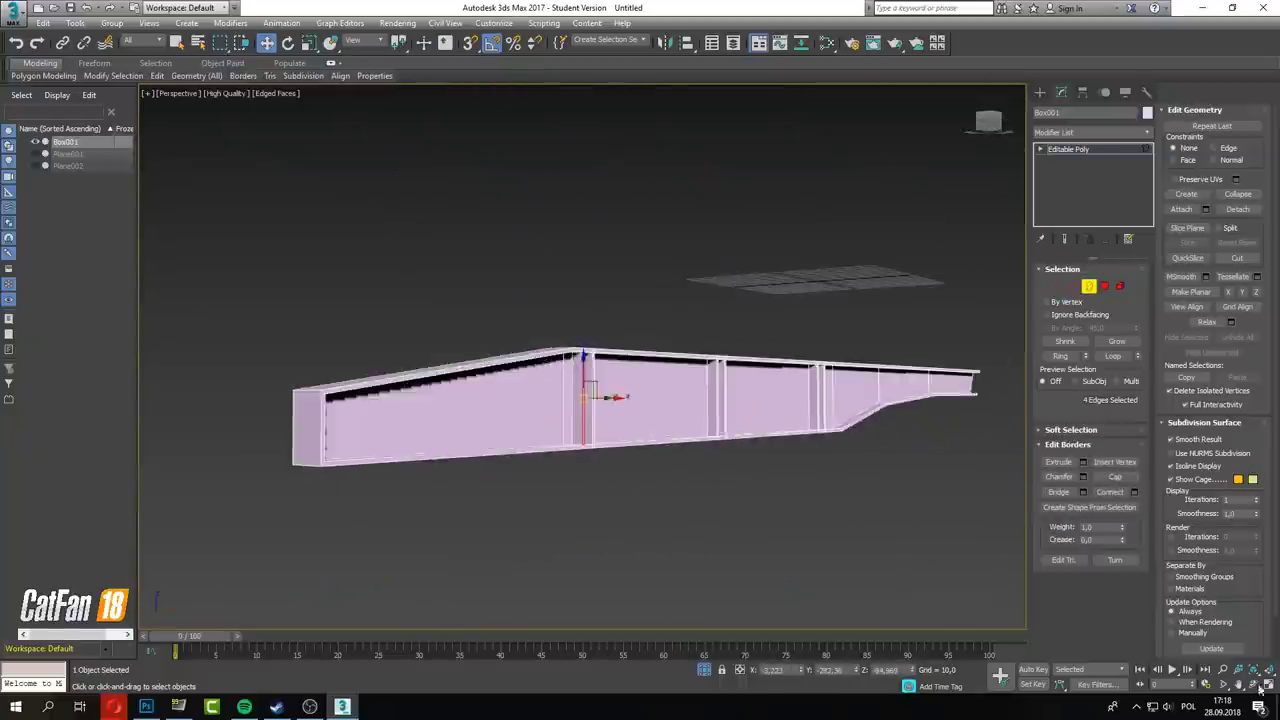
pyautogui.moveTo(560, 380)
pyautogui.keyDown('alt'); pyautogui.mouseDown(button='middle')
pyautogui.moveTo(587, 403)
pyautogui.moveTo(750, 408)
pyautogui.mouseUp(button='middle'); pyautogui.keyUp('alt')
pyautogui.scroll(2, 587, 403)
pyautogui.scroll(5, 750, 408)
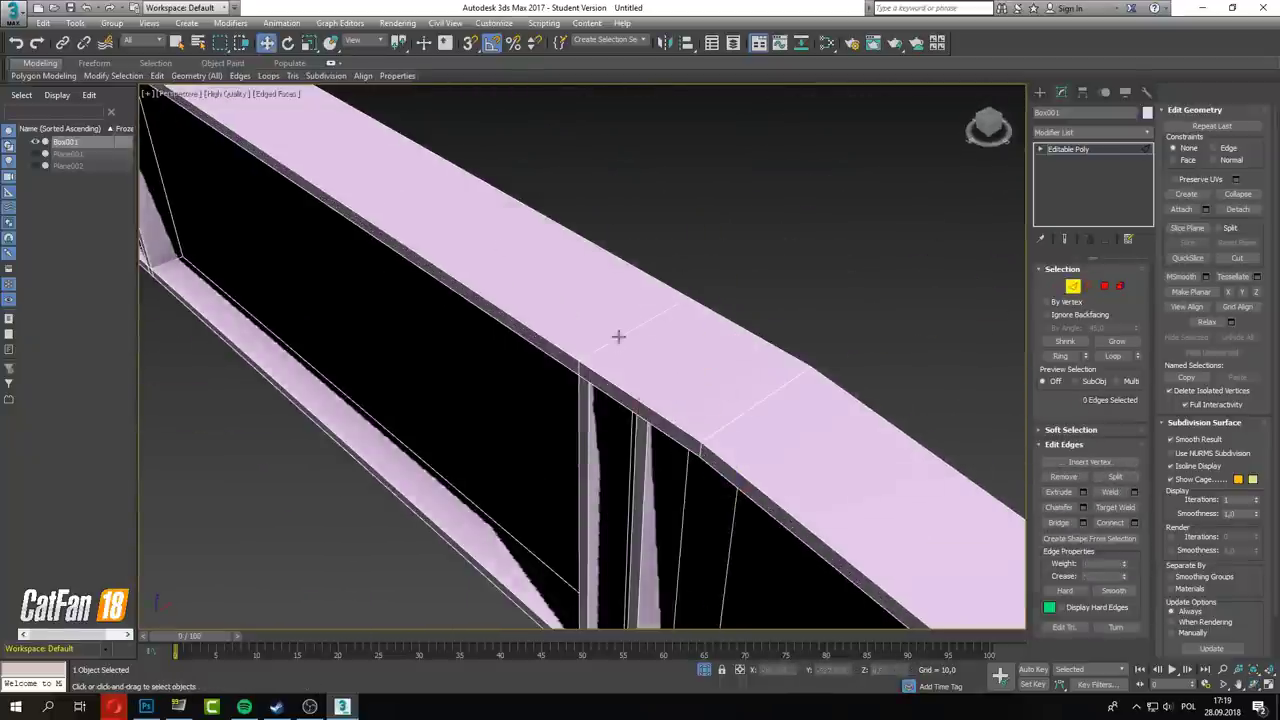
pyautogui.moveTo(618, 337)
pyautogui.keyDown('alt'); pyautogui.mouseDown(button='middle')
pyautogui.moveTo(531, 343)
pyautogui.moveTo(623, 400)
pyautogui.moveTo(500, 320)
pyautogui.mouseUp(button='middle'); pyautogui.keyUp('alt')
pyautogui.click(471, 304)
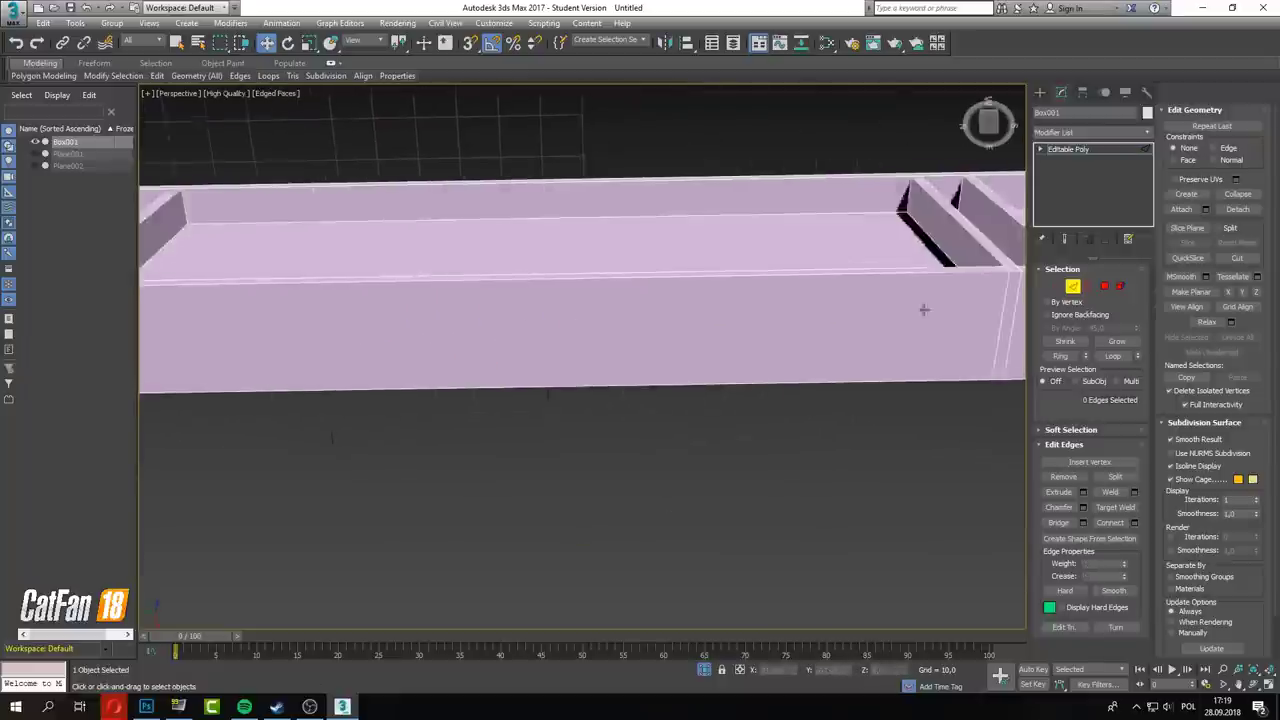
pyautogui.moveTo(745, 316)
pyautogui.keyDown('alt'); pyautogui.mouseDown(button='middle')
pyautogui.moveTo(643, 423)
pyautogui.moveTo(480, 360)
pyautogui.mouseUp(button='middle'); pyautogui.keyUp('alt')
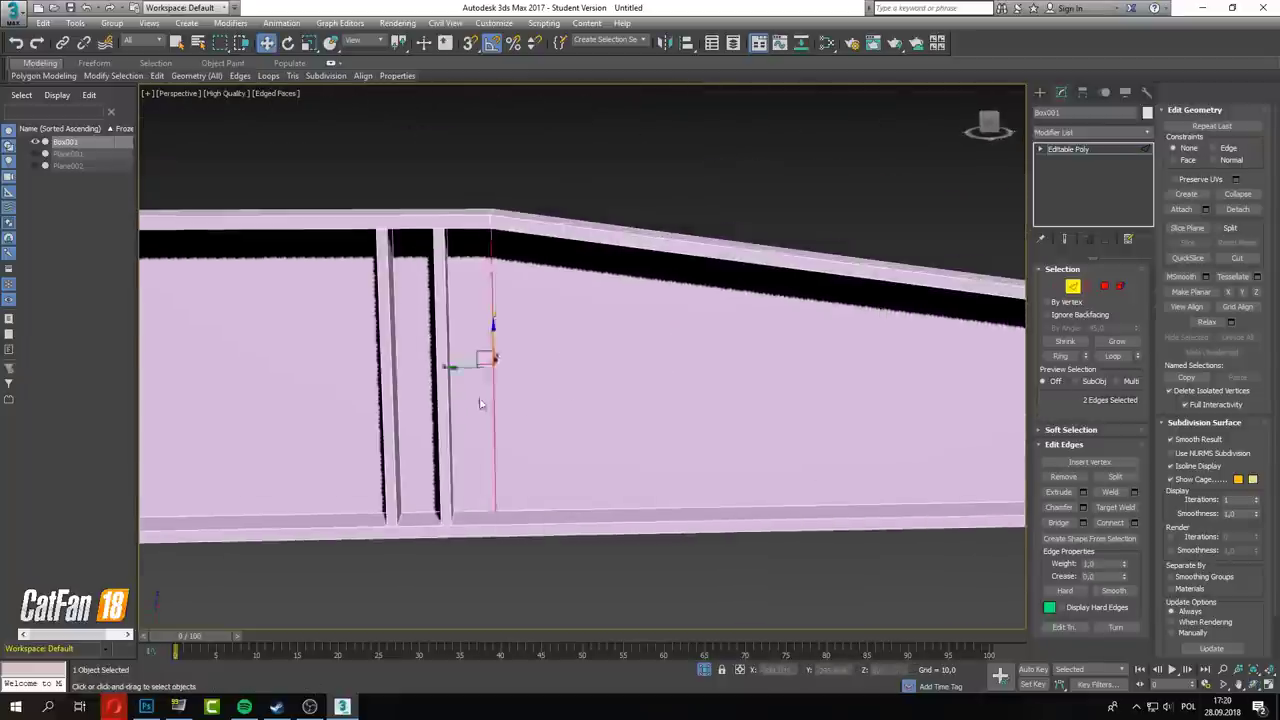
pyautogui.scroll(3, 480, 300)
# Connect the selected edges to add two pairs of vertical cuts beside the existing ribs.
pyautogui.press('1')
pyautogui.hotkey('alt', 'w')
pyautogui.hotkey('alt', 'w')
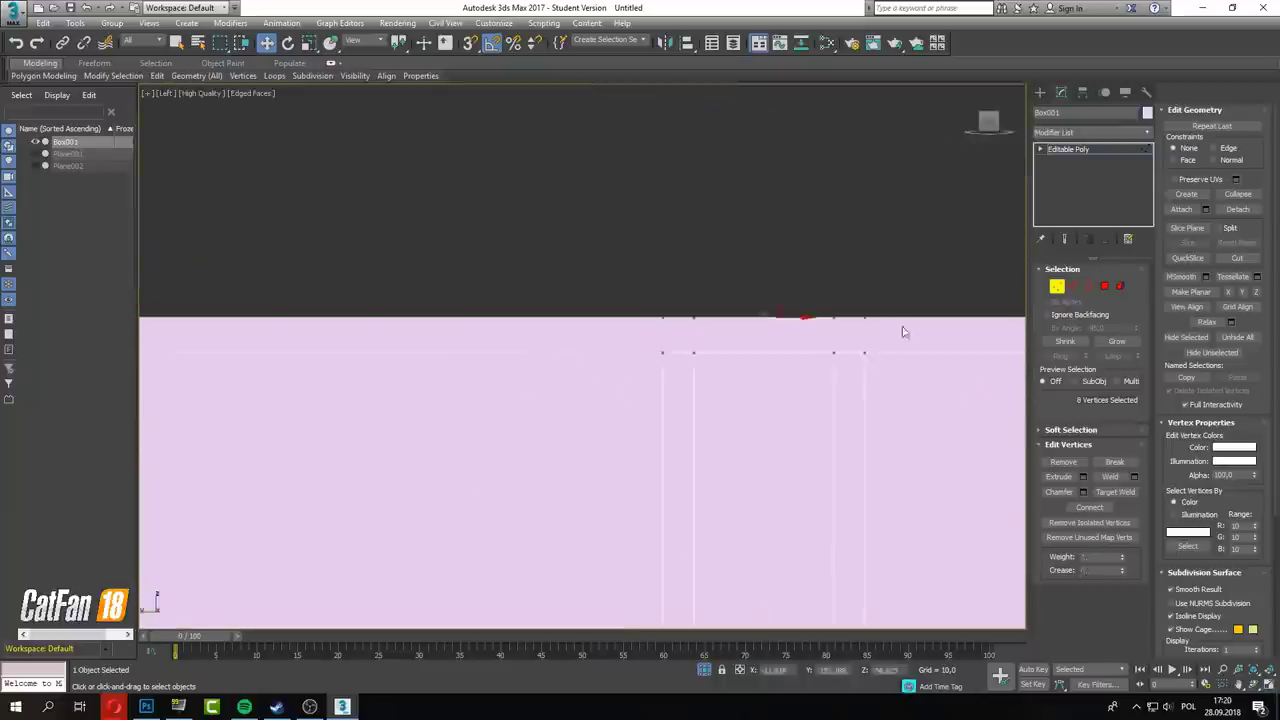
pyautogui.scroll(-3, 580, 360)
pyautogui.click(44, 153)
pyautogui.scroll(-2, 580, 360)
pyautogui.click(44, 153)
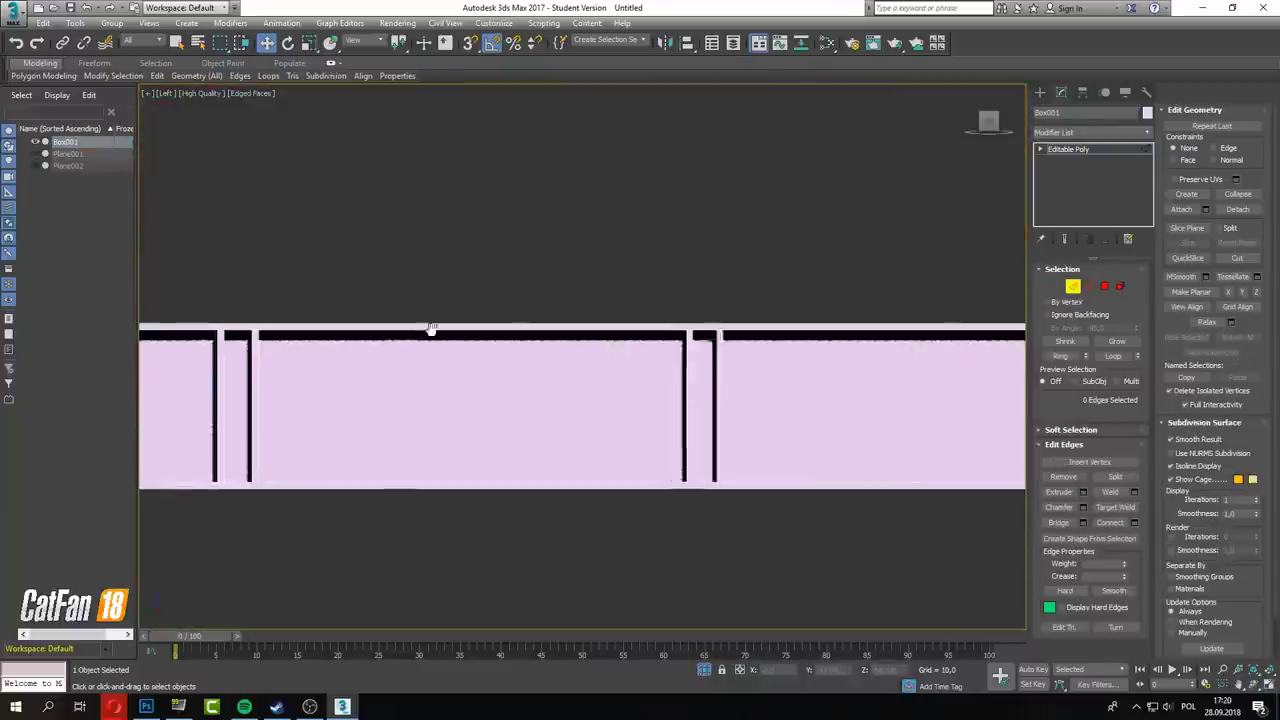
pyautogui.press('2')
pyautogui.click(1267, 688)
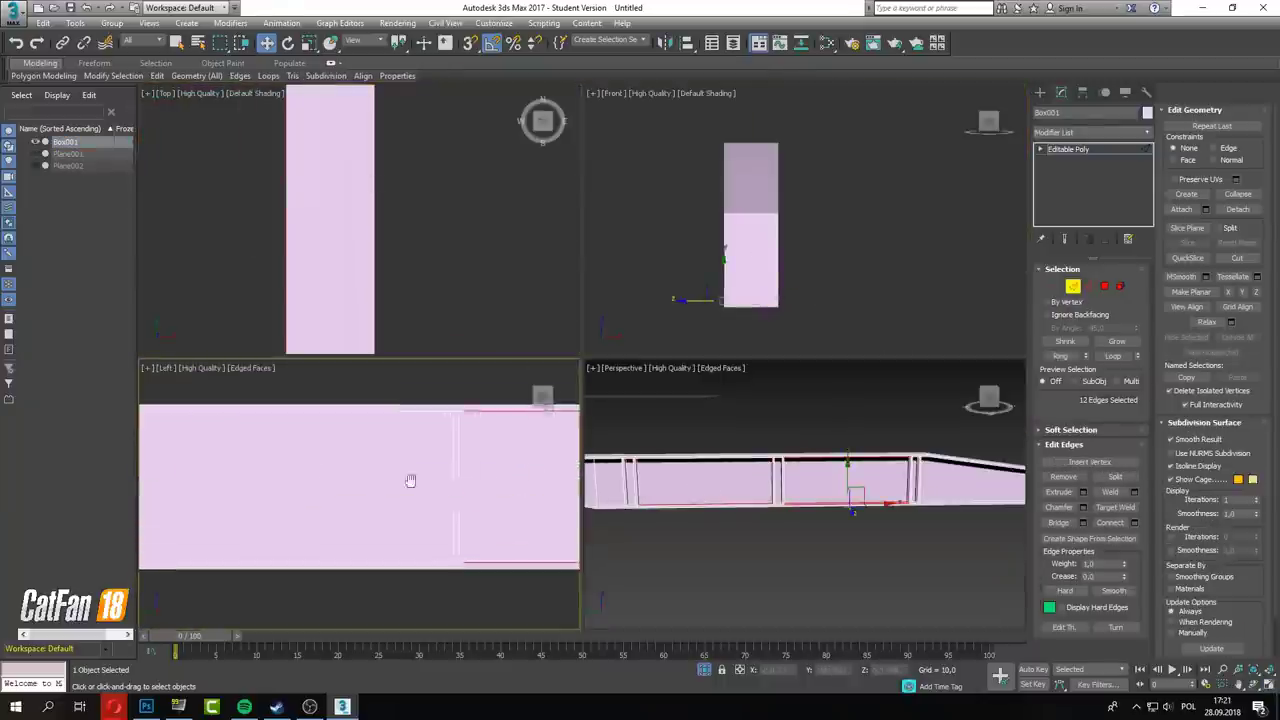
pyautogui.hotkey('alt', 'w')
pyautogui.keyDown('alt'); pyautogui.moveTo(580, 360); pyautogui.dragTo(560, 380, button='middle'); pyautogui.keyUp('alt')
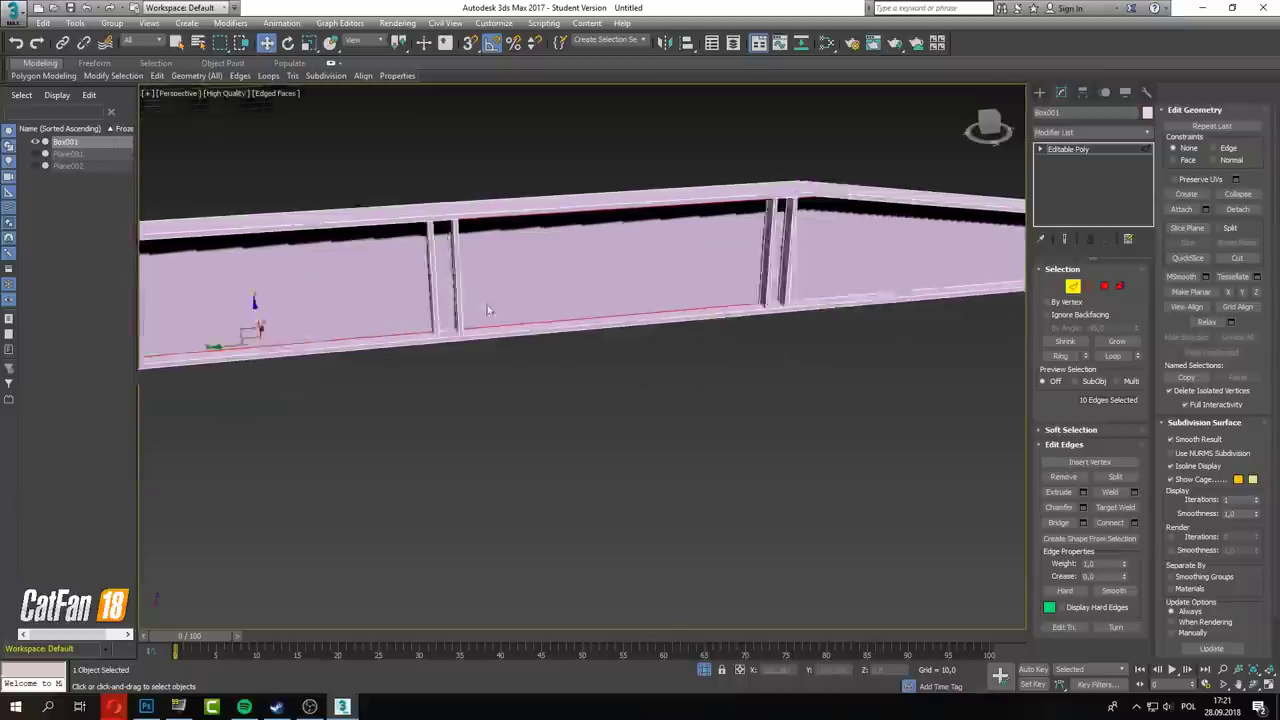
pyautogui.hotkey('ctrl', 'shift', 'e')
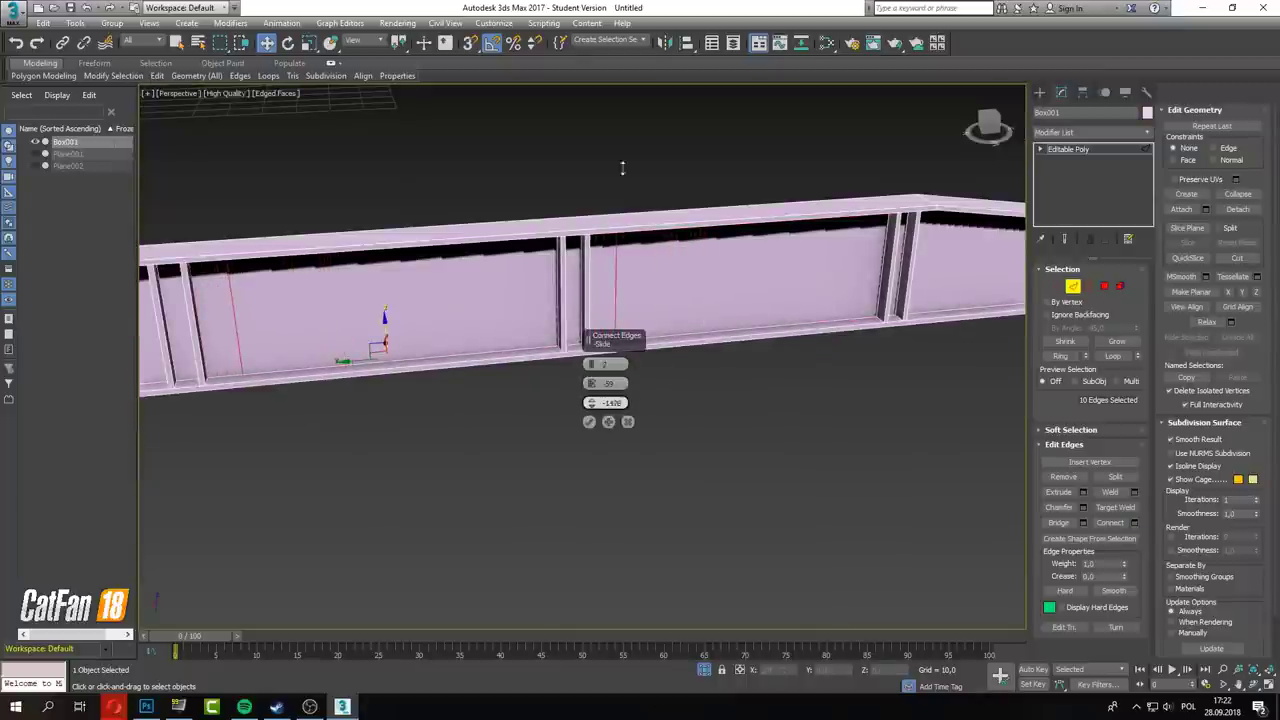
pyautogui.keyDown('alt'); pyautogui.moveTo(588, 338); pyautogui.dragTo(310, 288, button='middle'); pyautogui.keyUp('alt')
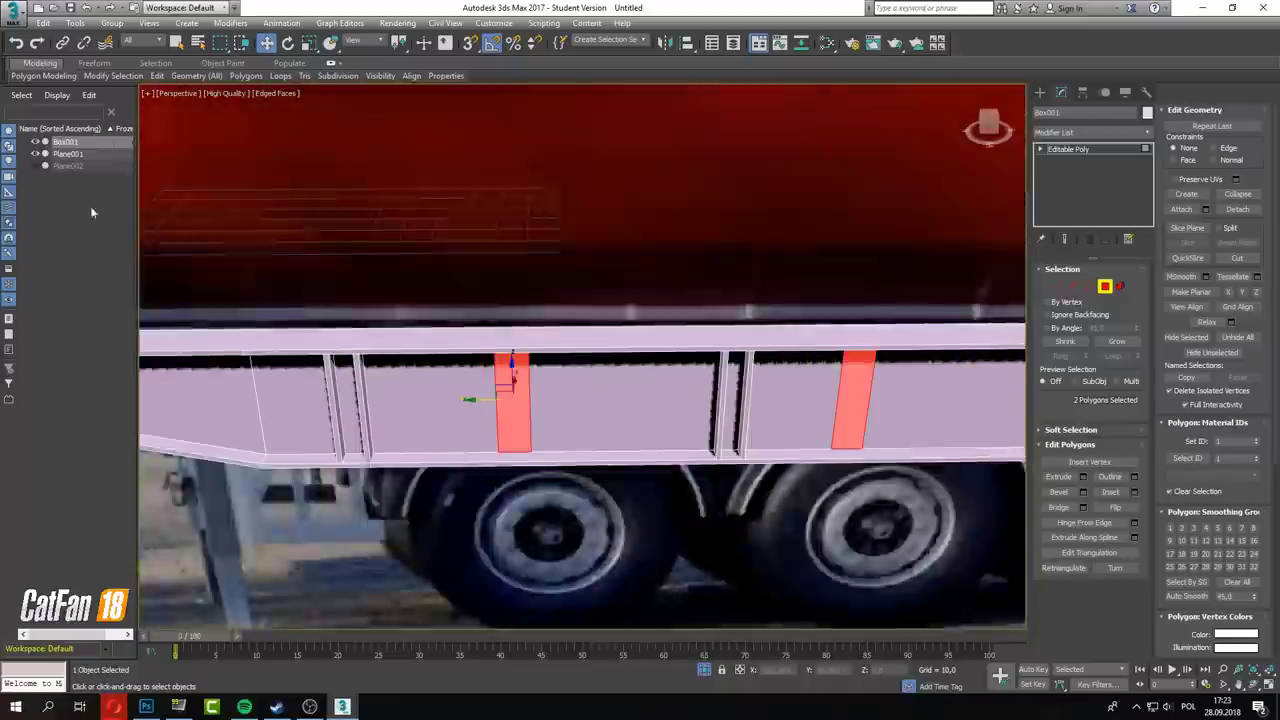
pyautogui.click(35, 153)
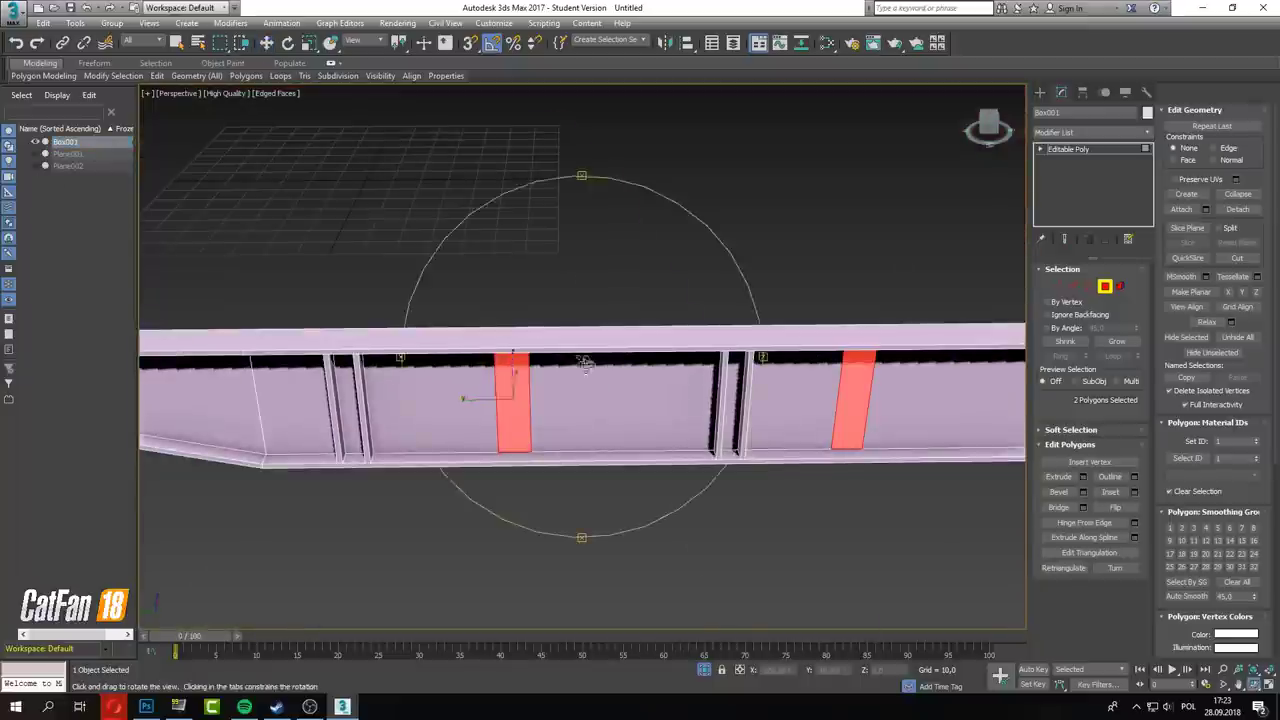
# Cut a slanted edge along the rail's tapered front end in the maximized Left view.
pyautogui.moveTo(590, 340)
pyautogui.keyDown('alt'); pyautogui.mouseDown(button='middle')
pyautogui.moveTo(868, 437)
pyautogui.moveTo(851, 497)
pyautogui.mouseUp(button='middle'); pyautogui.keyUp('alt')
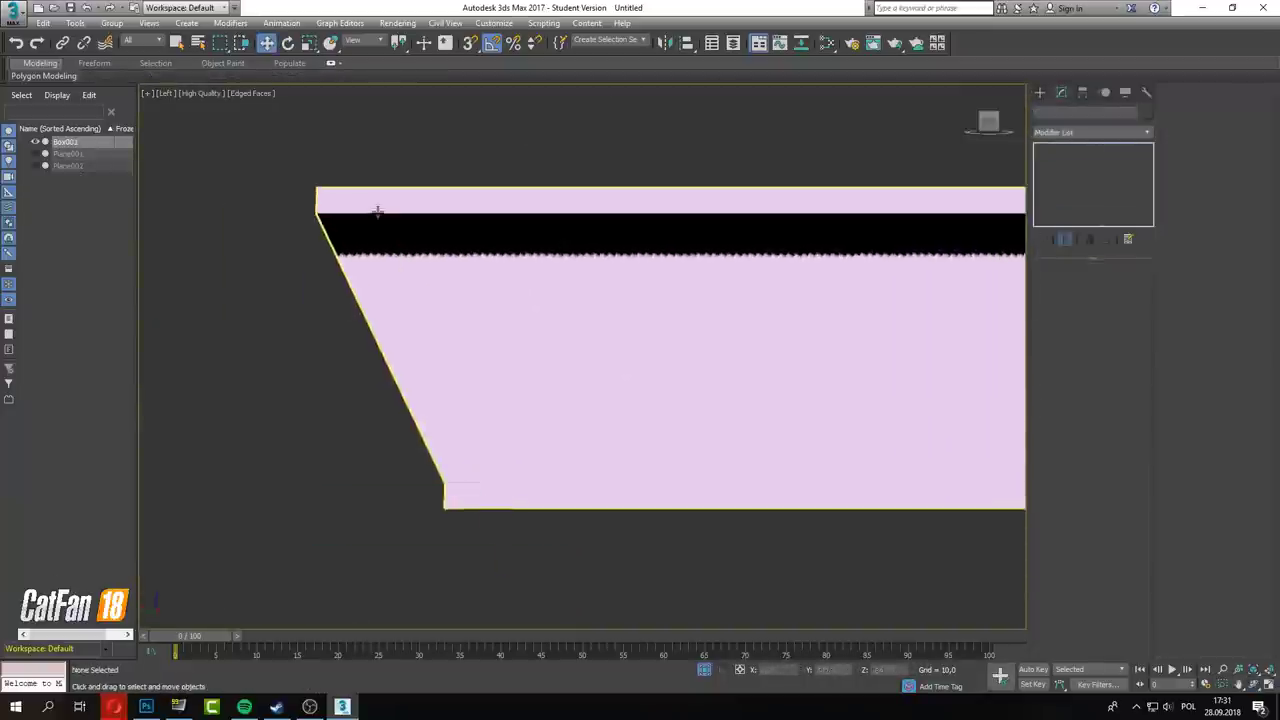
pyautogui.scroll(2, 362, 335)
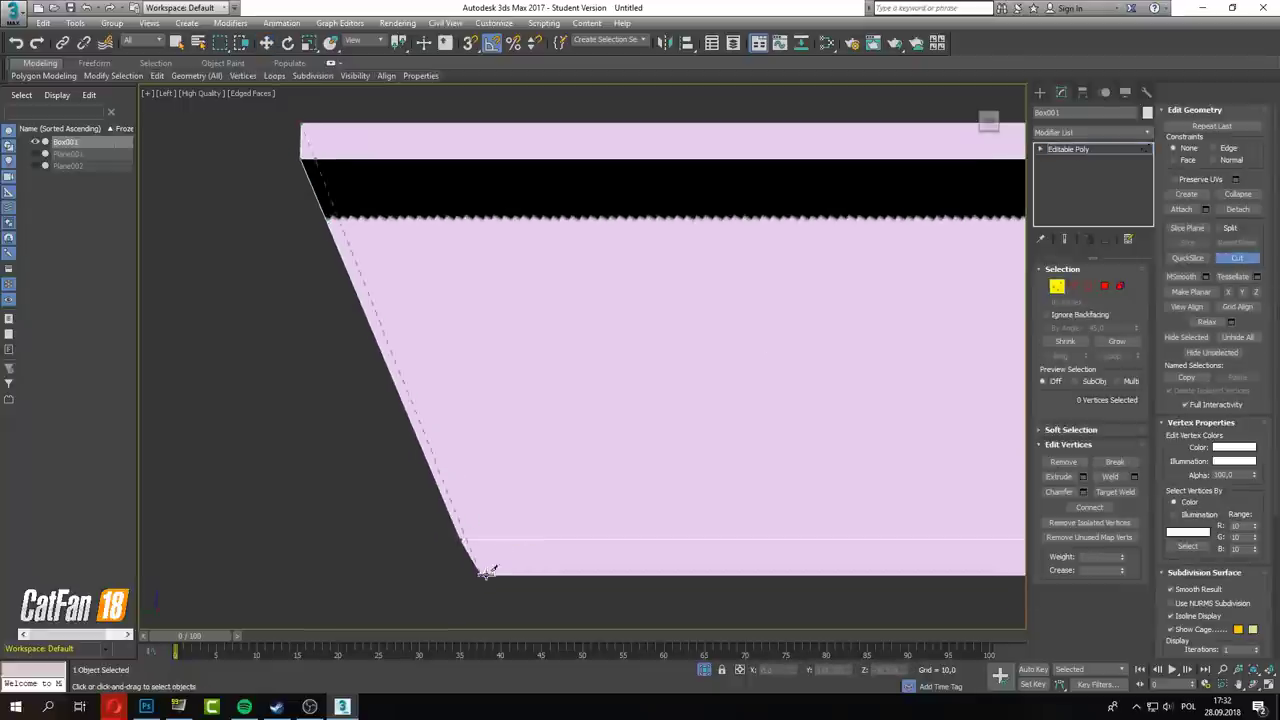
pyautogui.press('w')
pyautogui.scroll(-2, 370, 290)
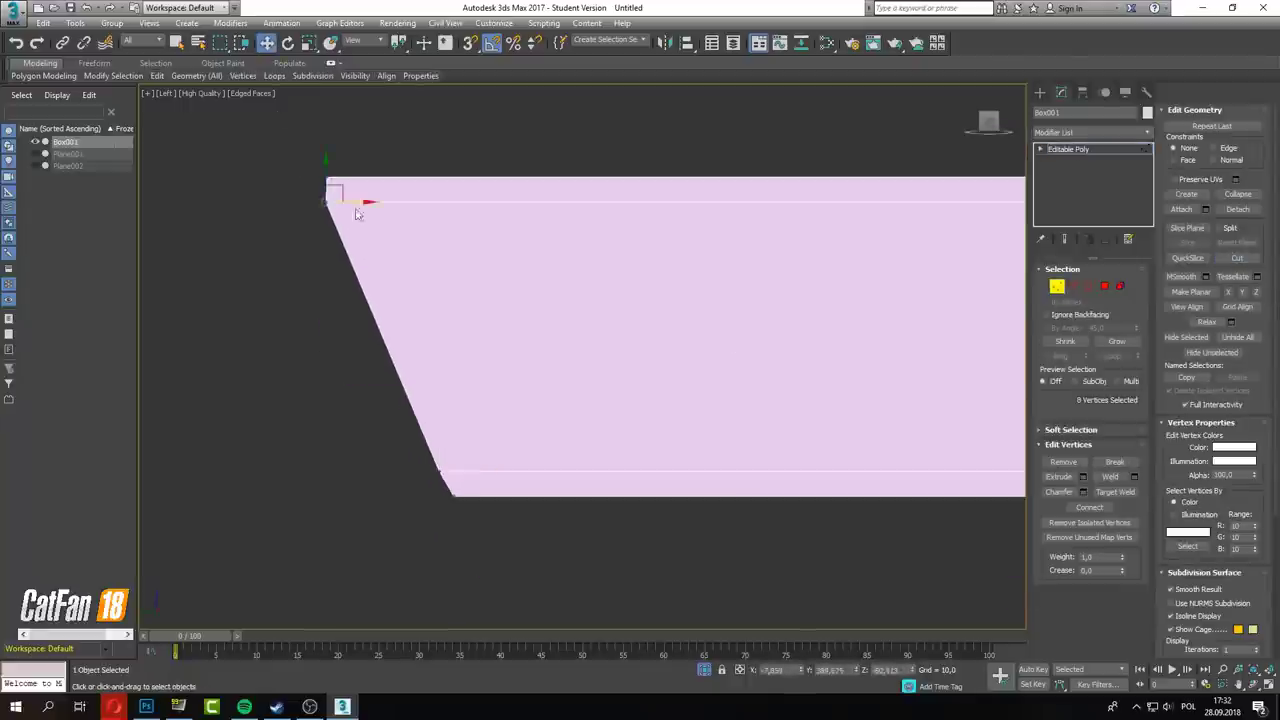
pyautogui.hotkey('alt', 'w')
pyautogui.hotkey('alt', 'w')
# Select both rail-end polygons and extrude them outward.
pyautogui.press('4')
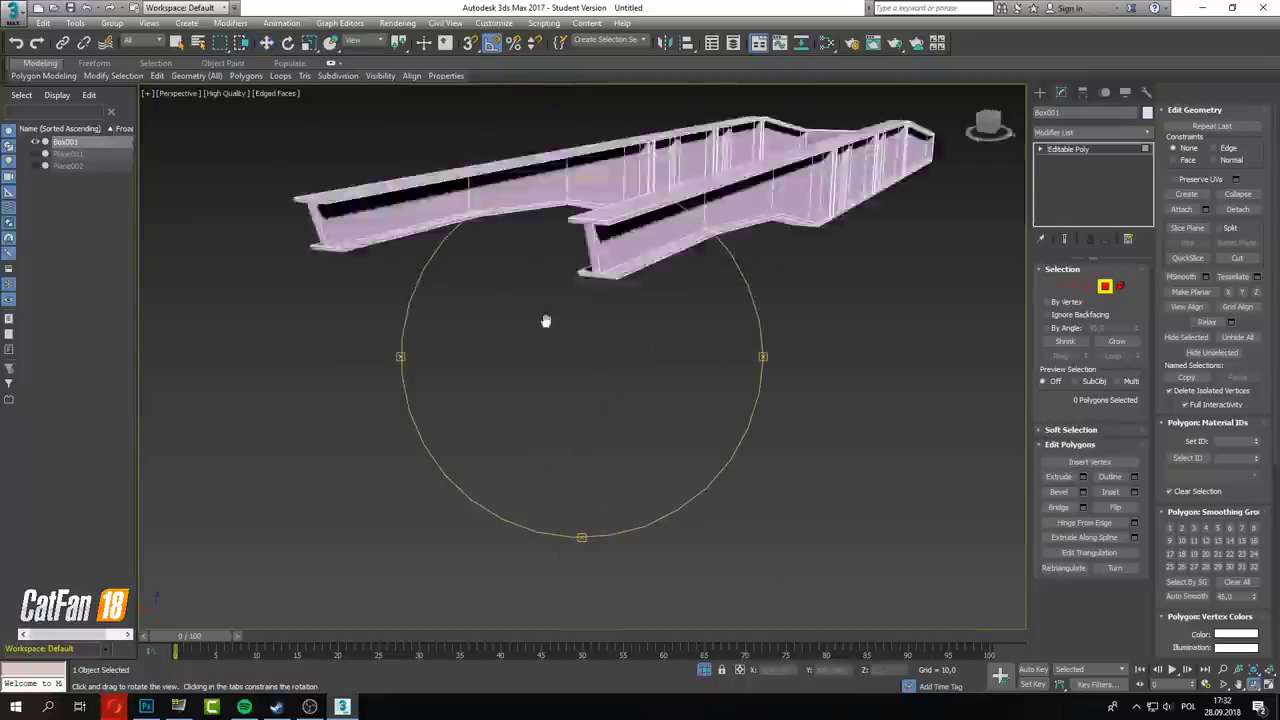
pyautogui.keyDown('alt'); pyautogui.moveTo(543, 320); pyautogui.dragTo(779, 340, button='middle'); pyautogui.keyUp('alt')
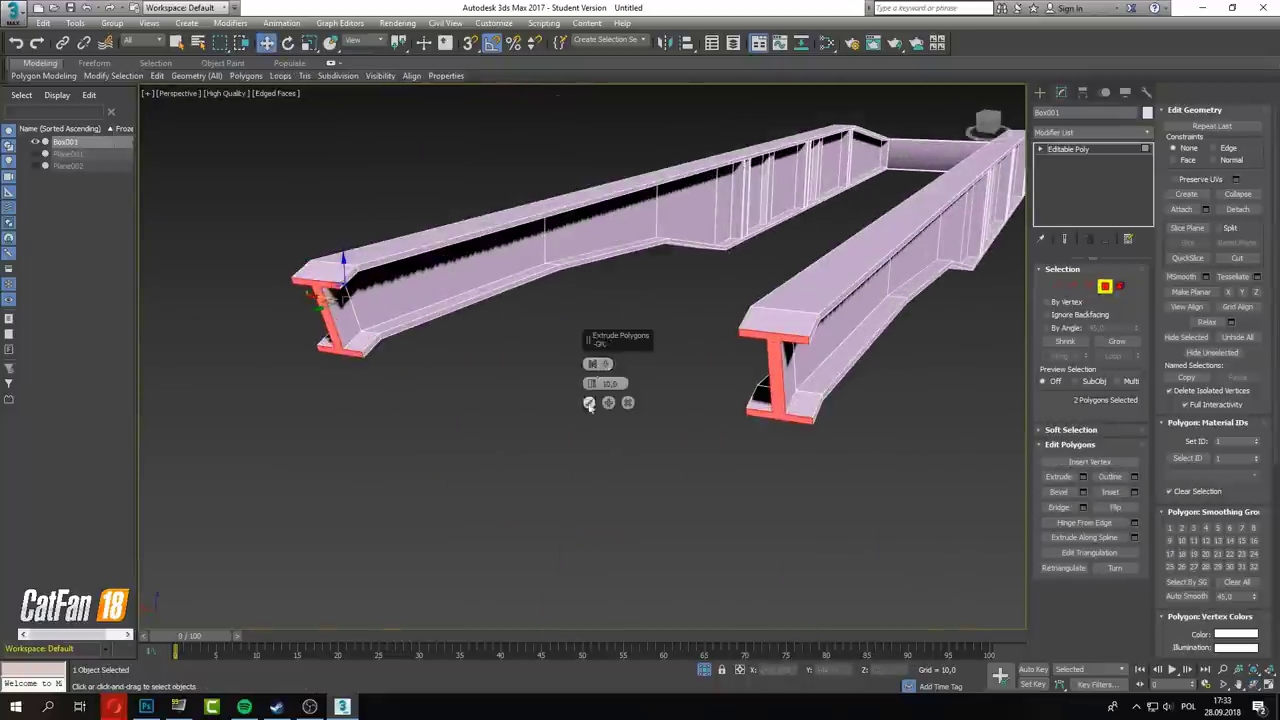
pyautogui.click(589, 404)
pyautogui.press('l')
pyautogui.press('p')
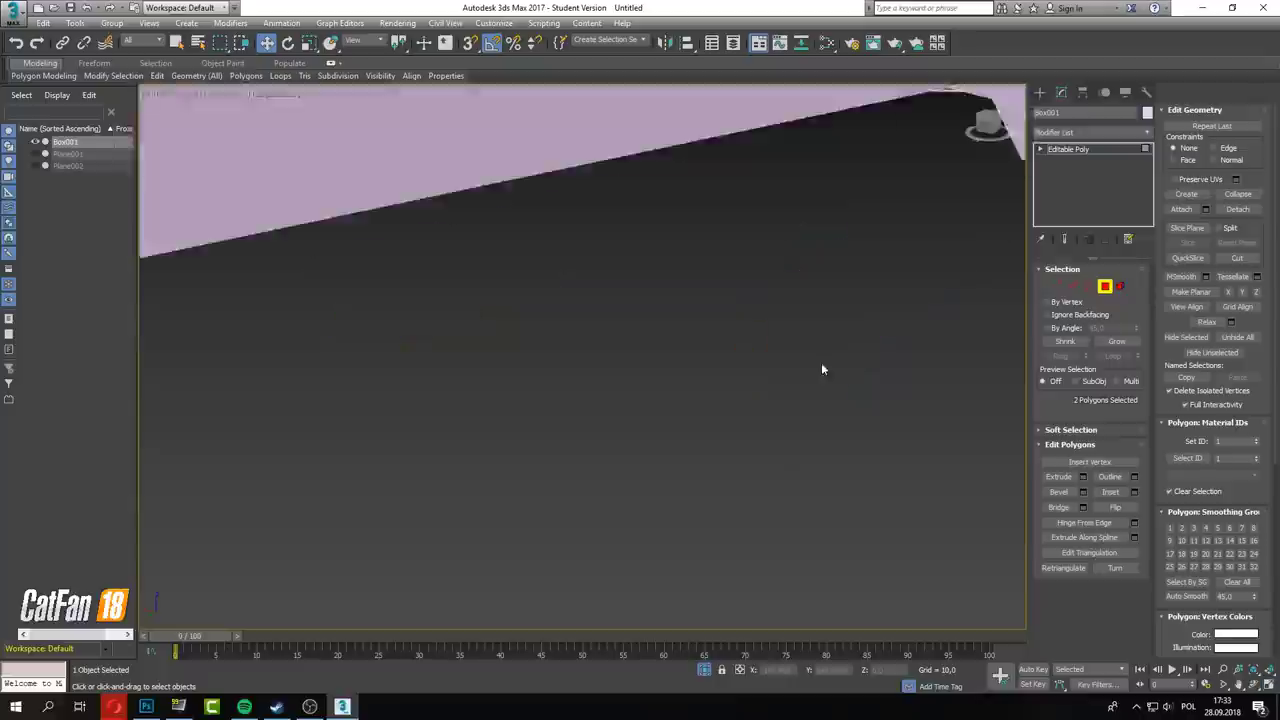
pyautogui.click(610, 486)
pyautogui.moveTo(821, 362)
pyautogui.keyDown('alt'); pyautogui.mouseDown(button='middle')
pyautogui.moveTo(610, 486)
pyautogui.moveTo(492, 358)
pyautogui.mouseUp(button='middle'); pyautogui.keyUp('alt')
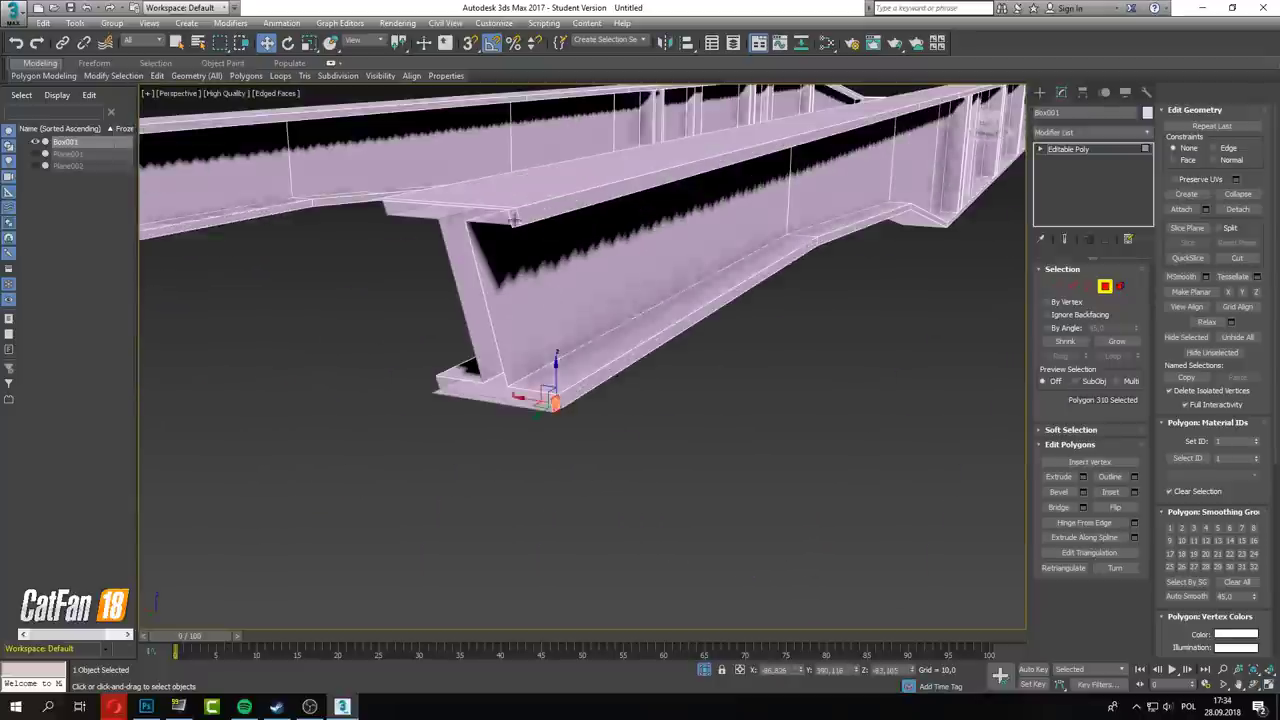
# Join the extruded rail ends into a rear crossbeam and check the whole frame.
pyautogui.press('2')
pyautogui.moveTo(505, 437)
pyautogui.keyDown('alt'); pyautogui.mouseDown(button='middle')
pyautogui.moveTo(527, 417)
pyautogui.moveTo(624, 457)
pyautogui.moveTo(428, 400)
pyautogui.moveTo(423, 417)
pyautogui.moveTo(534, 491)
pyautogui.moveTo(517, 449)
pyautogui.moveTo(560, 430)
pyautogui.moveTo(797, 487)
pyautogui.mouseUp(button='middle'); pyautogui.keyUp('alt')
pyautogui.click(527, 417)
pyautogui.press('4')
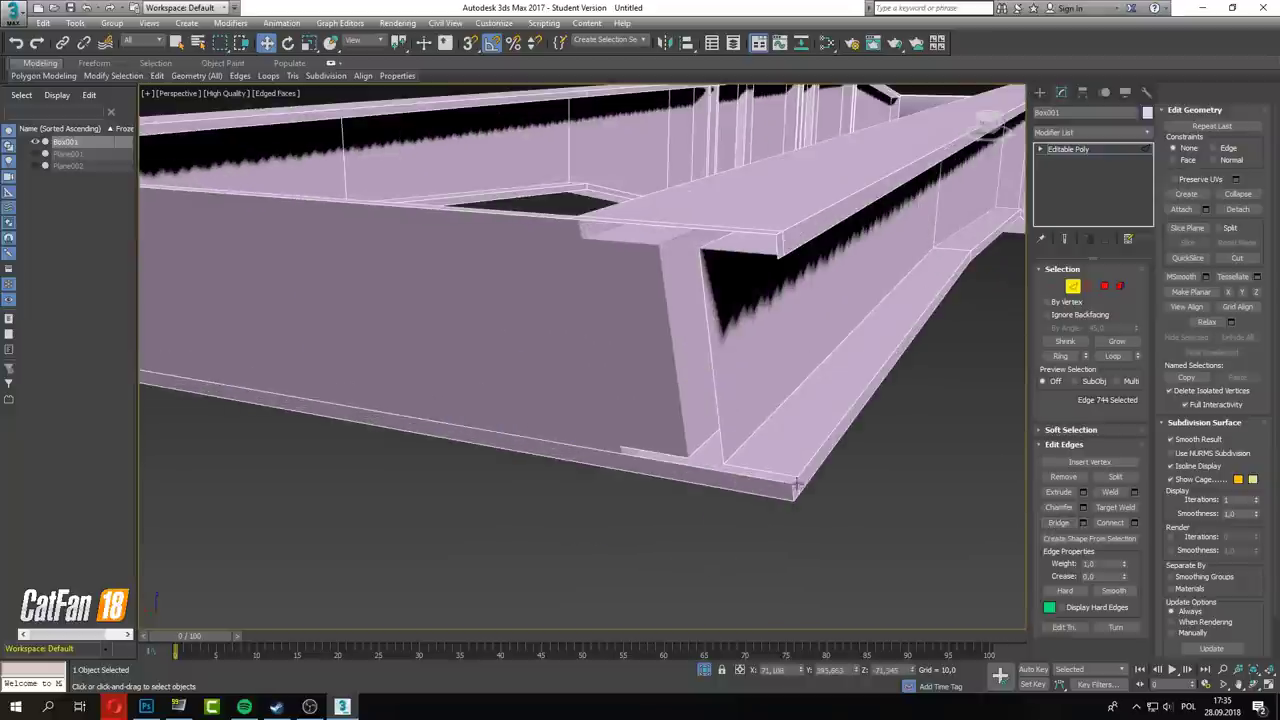
pyautogui.press('2')
pyautogui.keyDown('alt'); pyautogui.moveTo(708, 362); pyautogui.dragTo(349, 218, button='middle'); pyautogui.keyUp('alt')
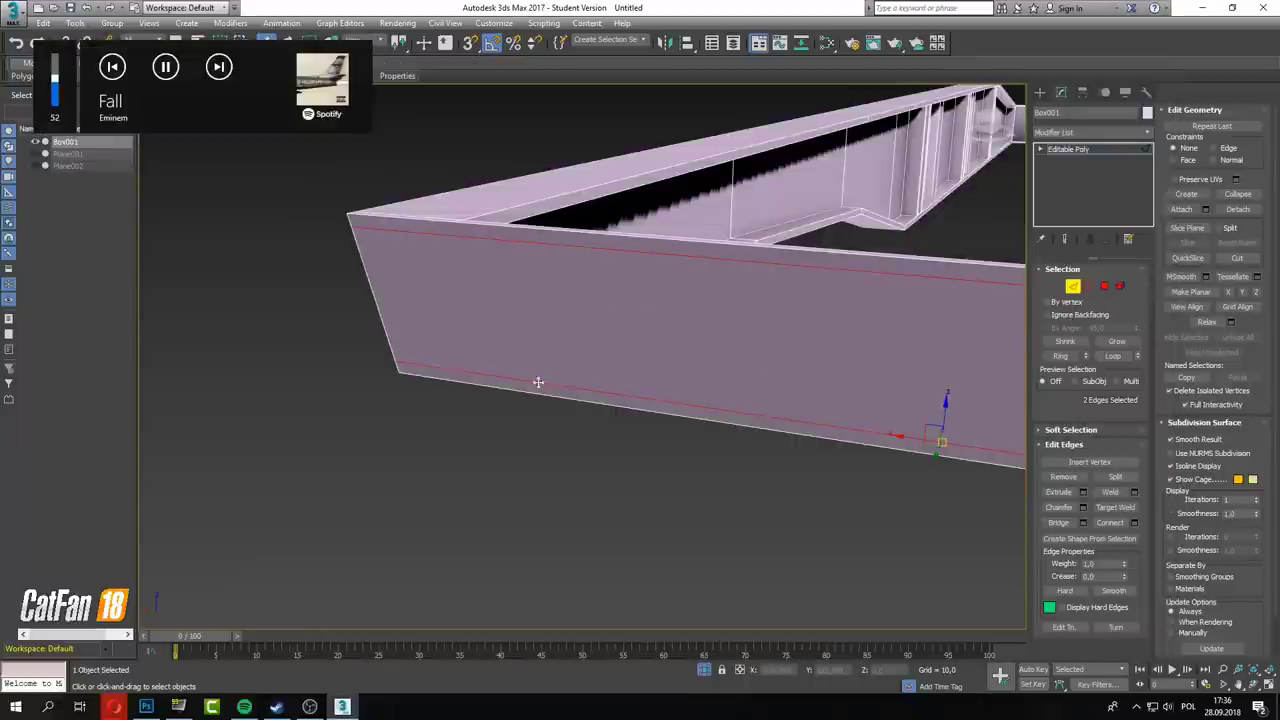
pyautogui.keyDown('alt'); pyautogui.moveTo(640, 420); pyautogui.dragTo(594, 411, button='middle'); pyautogui.keyUp('alt')
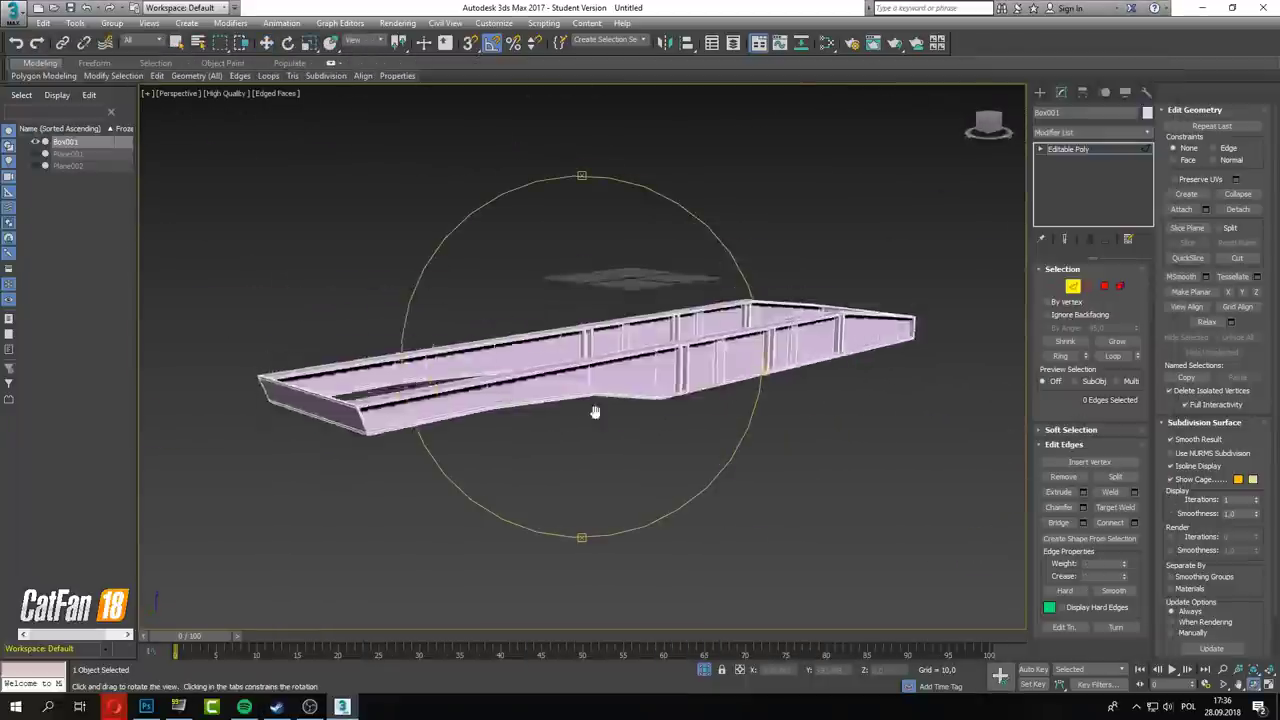